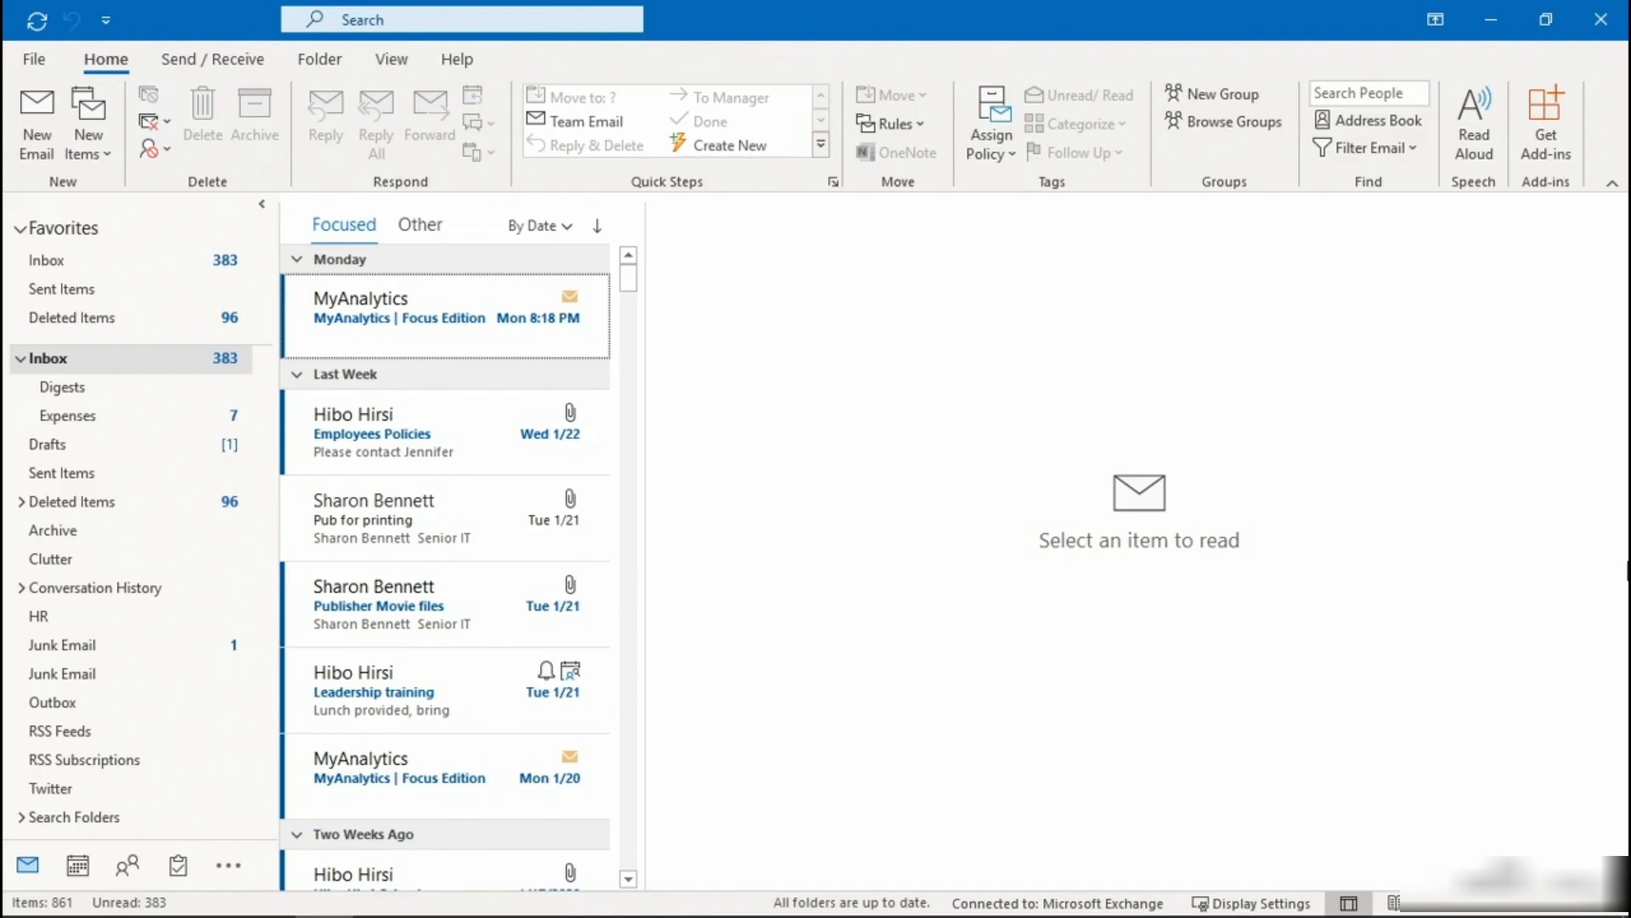
Step: Show the default mailbox's data file in its folder, starting from the data file list in Account Settings
left_click(36, 61)
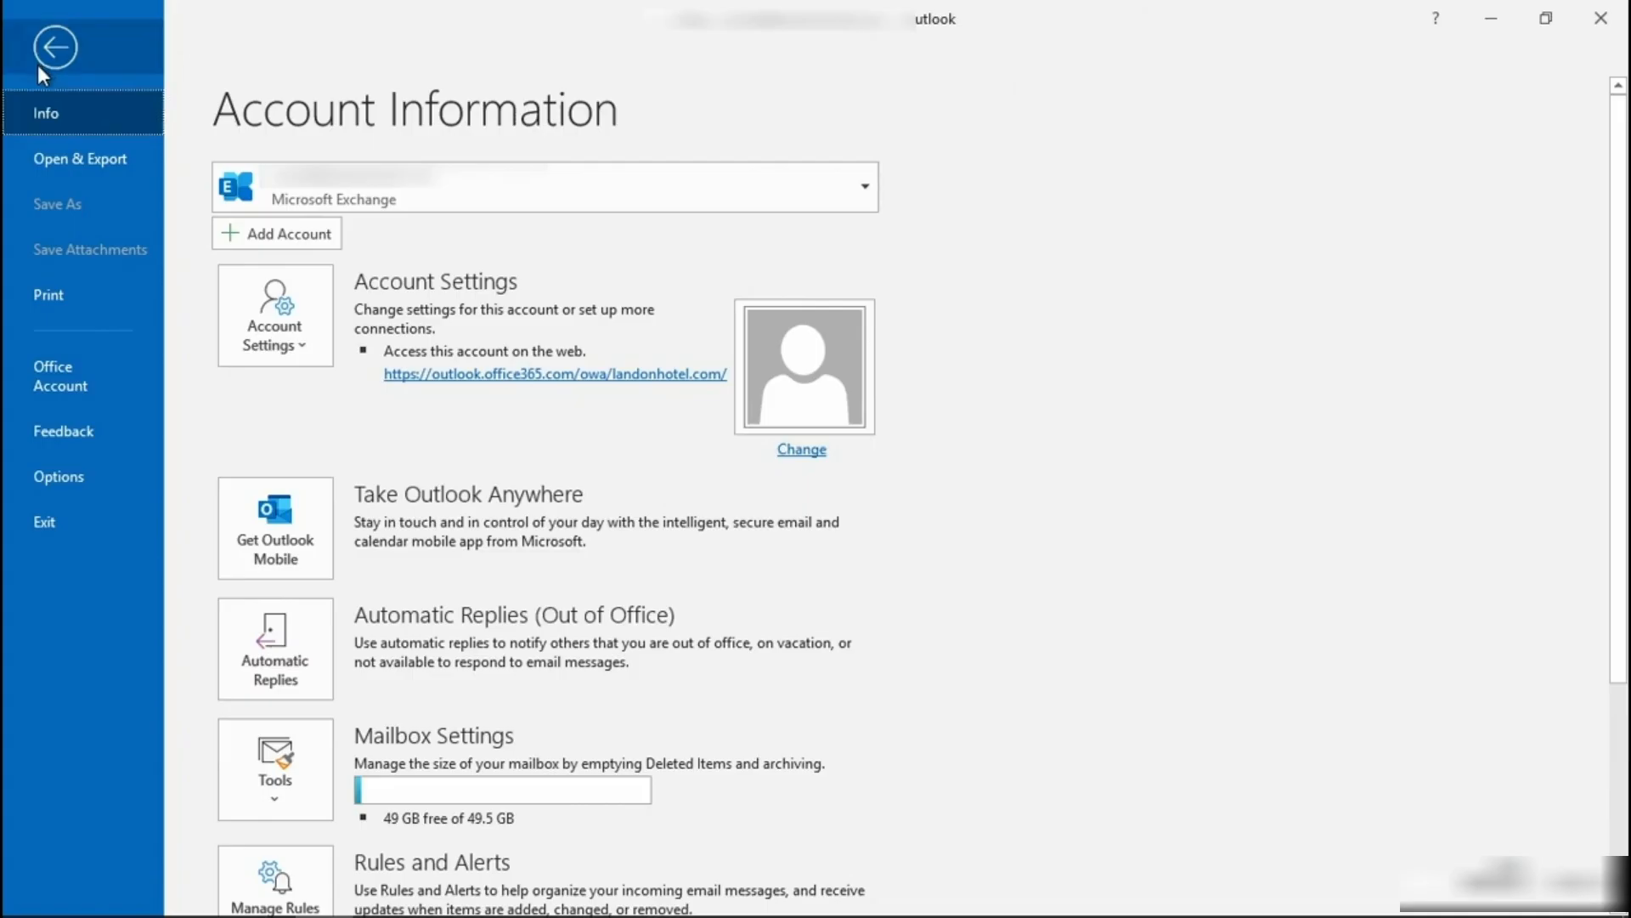
left_click(312, 357)
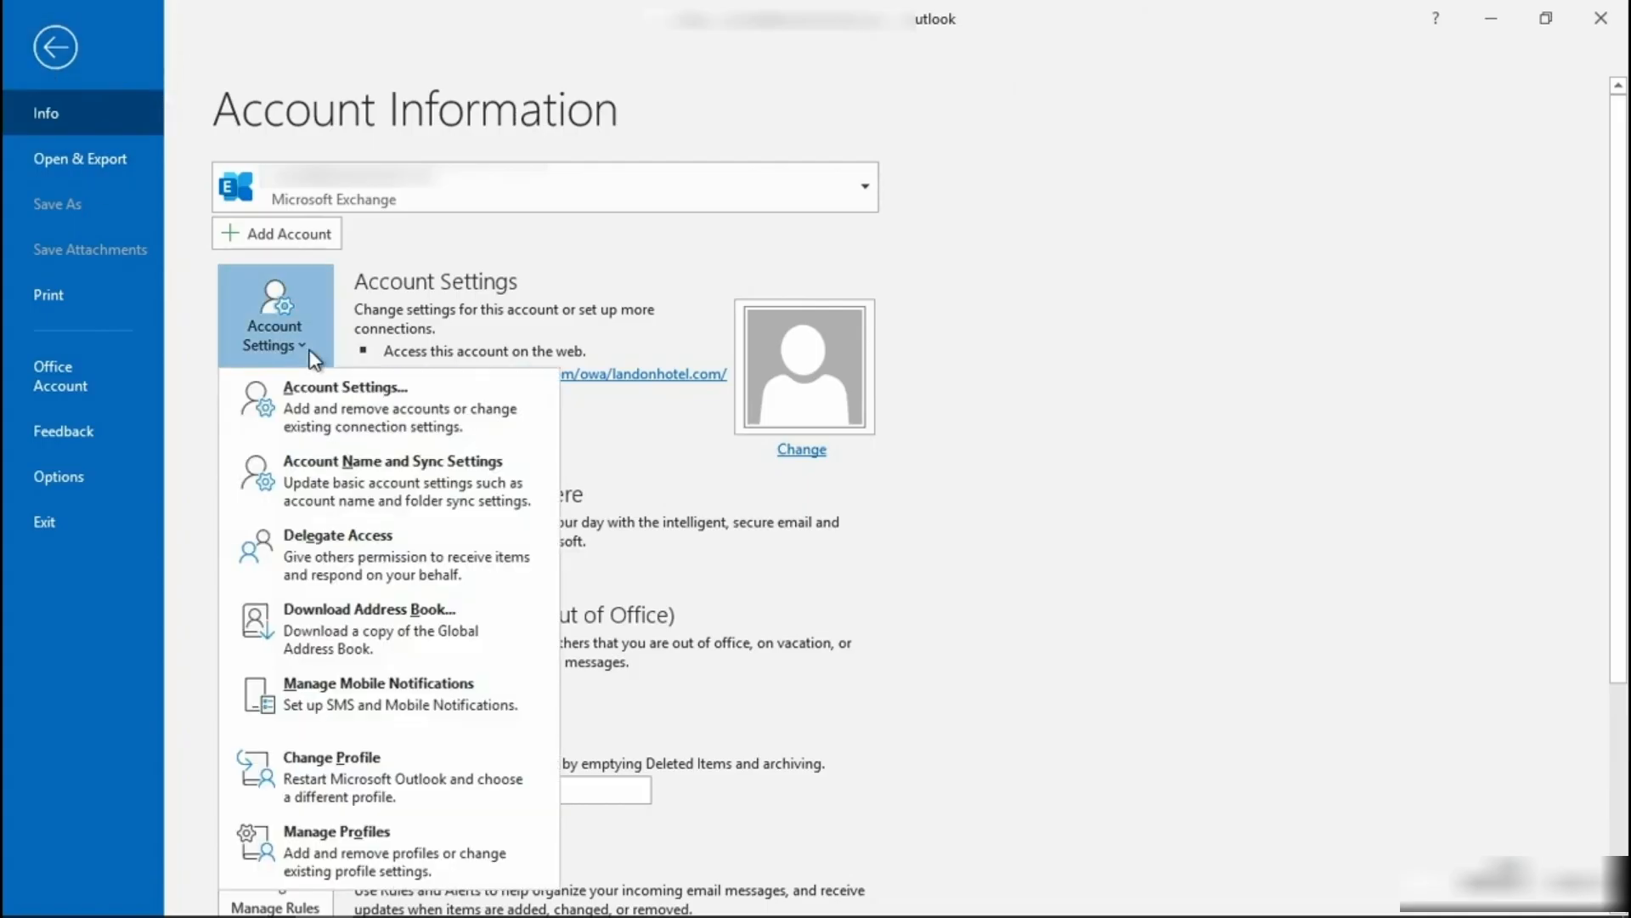
left_click(309, 408)
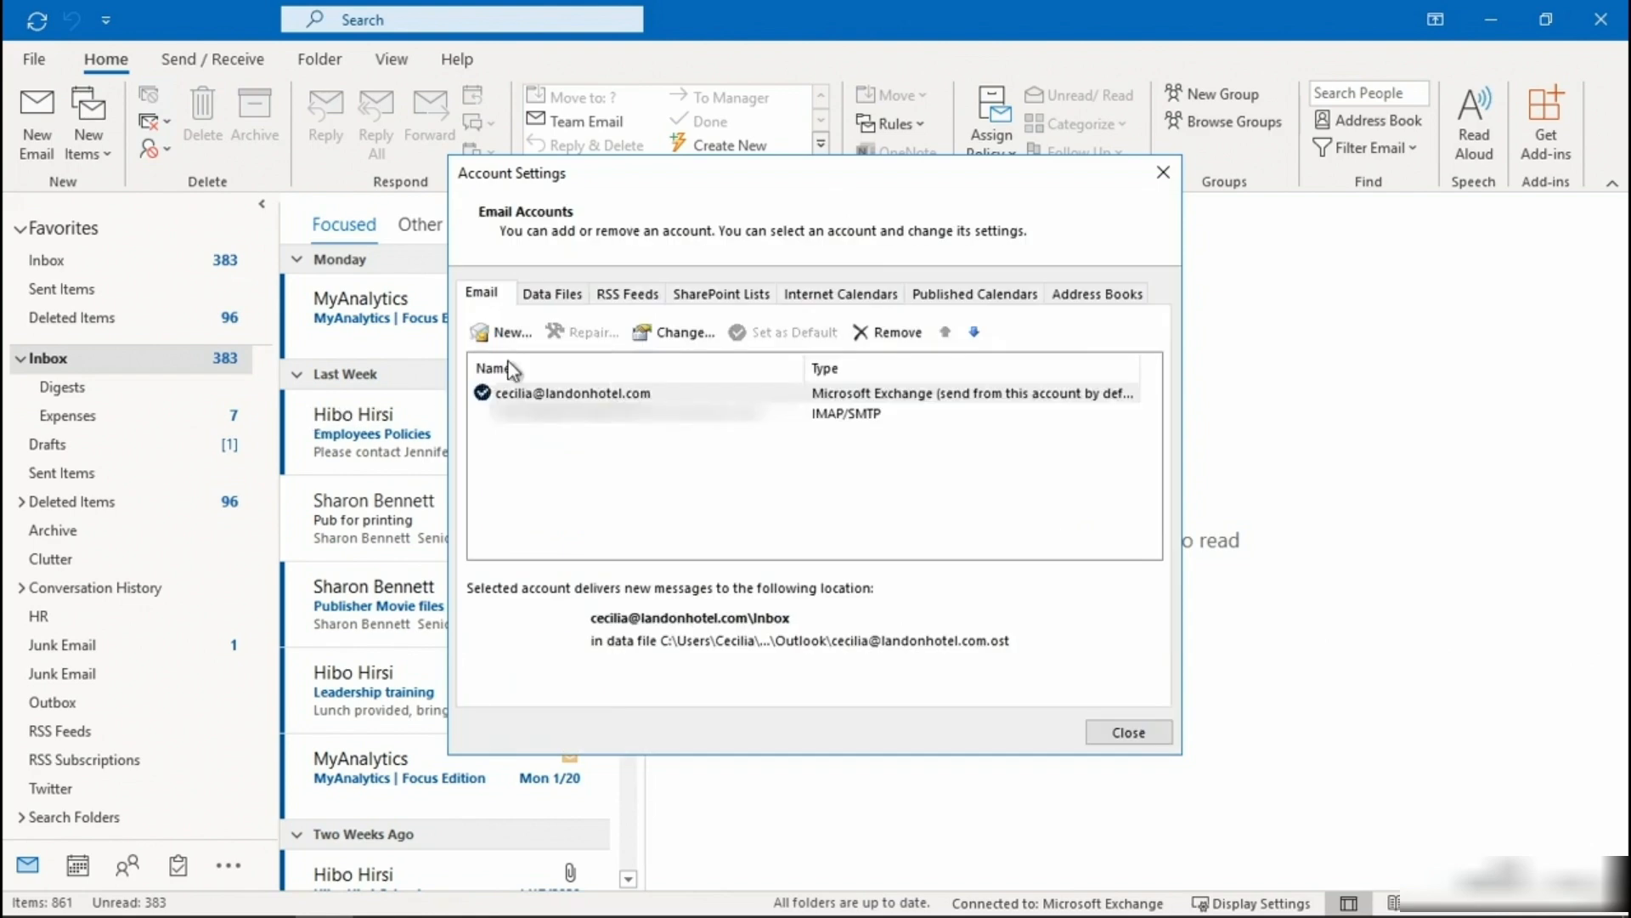
left_click(549, 297)
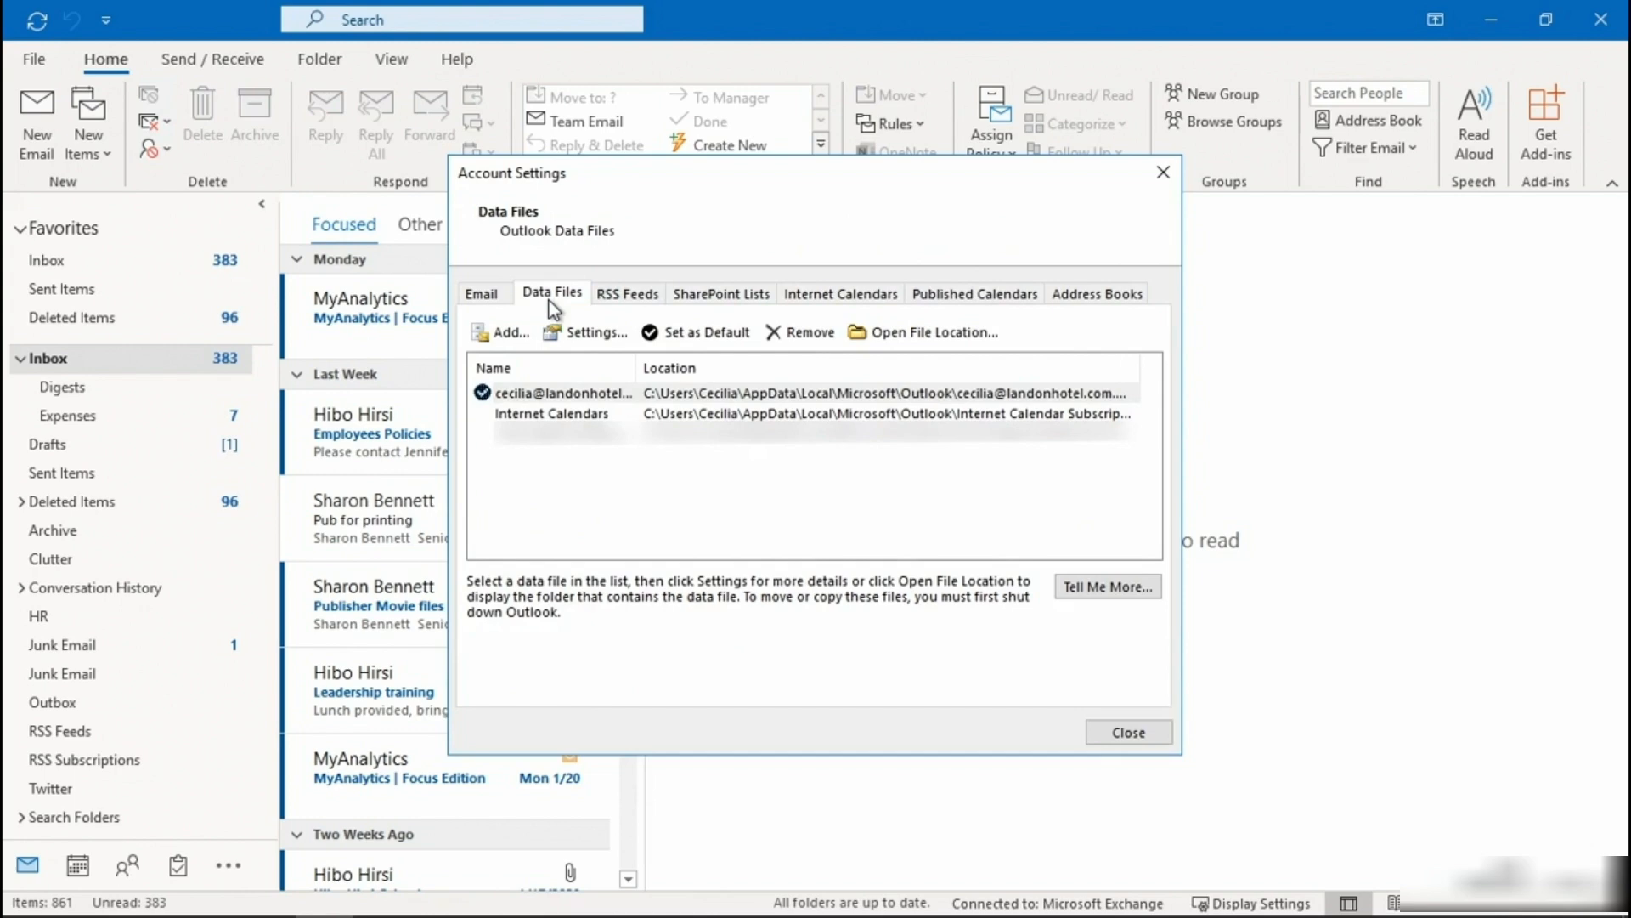
left_click(890, 340)
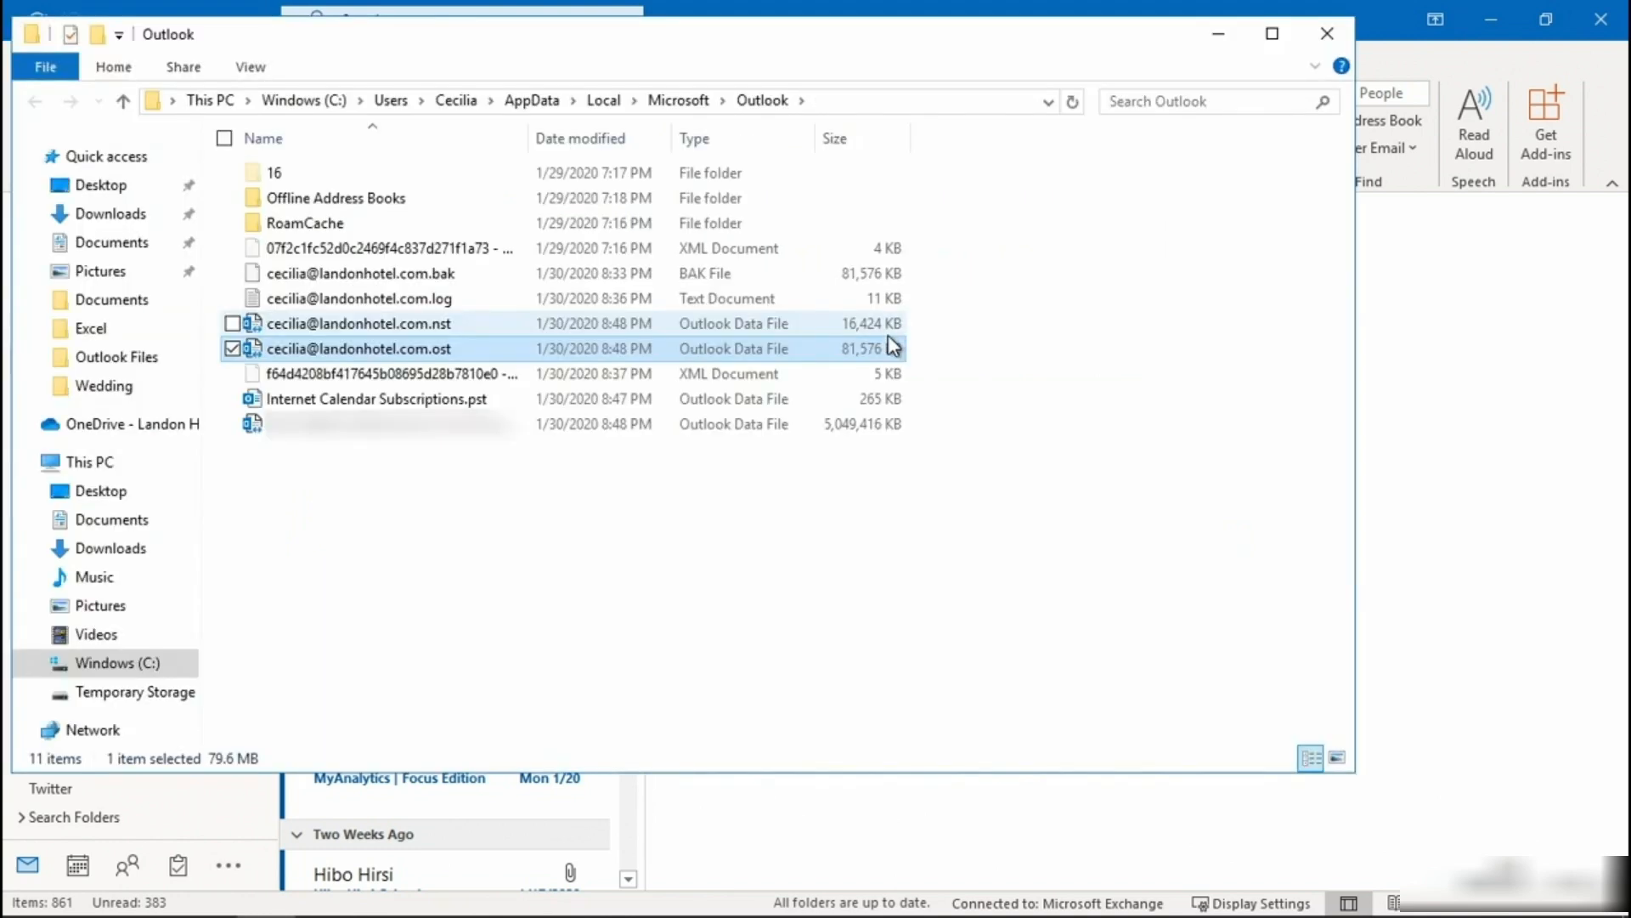
left_click(951, 381)
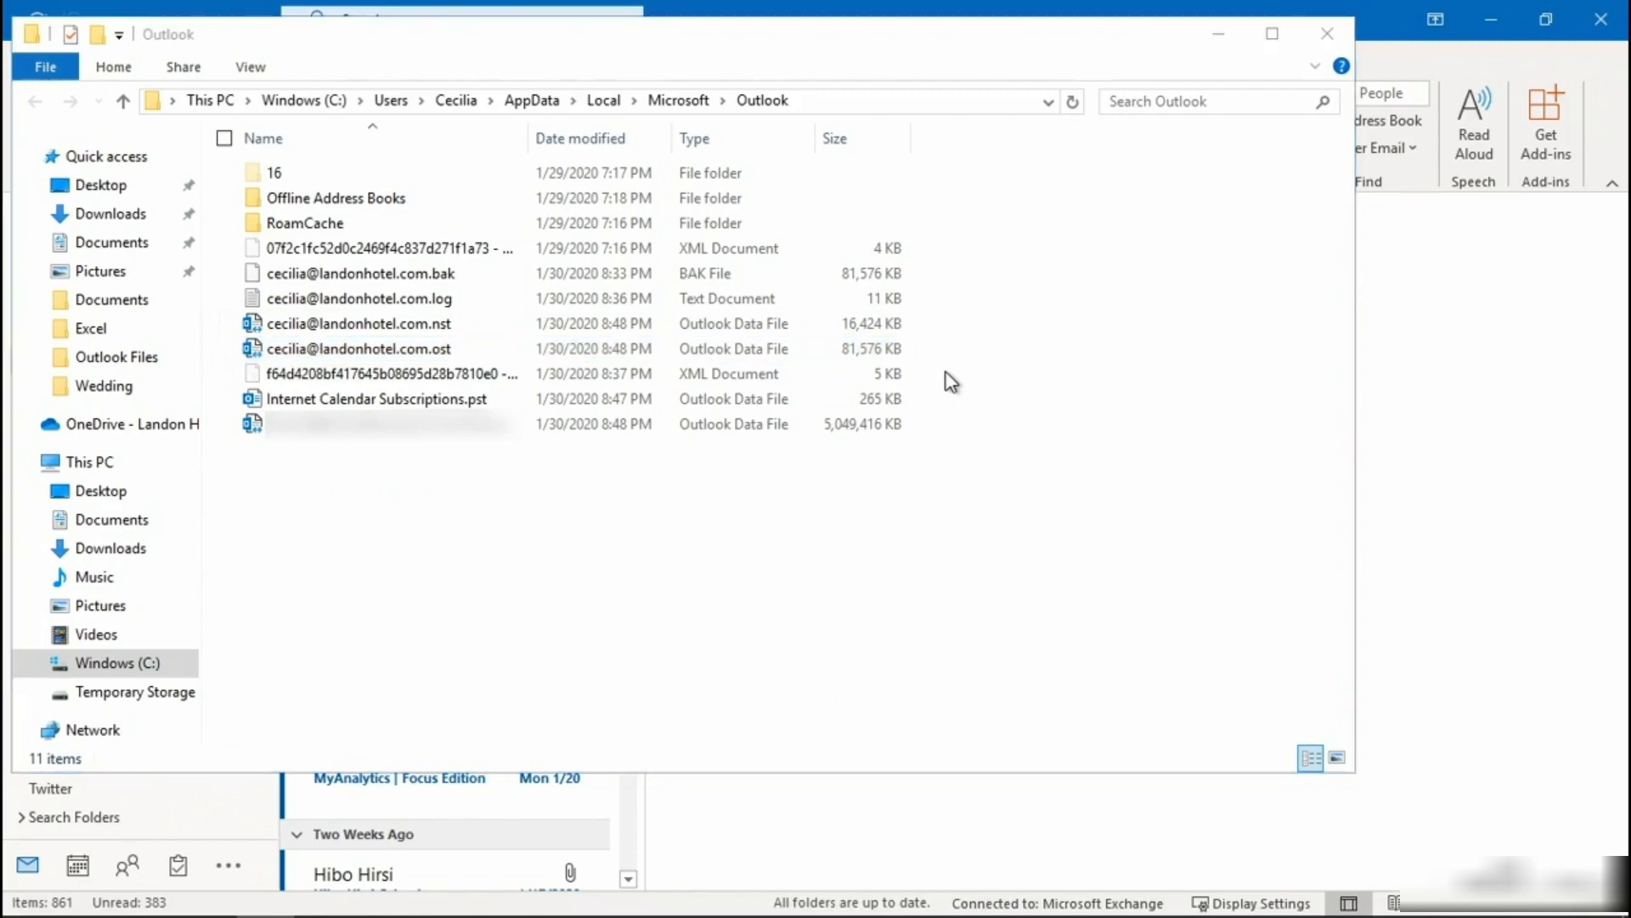
Step: In a new File Explorer window, browse to C:\Program Files\Microsoft Office\root\Office16
key("super+e")
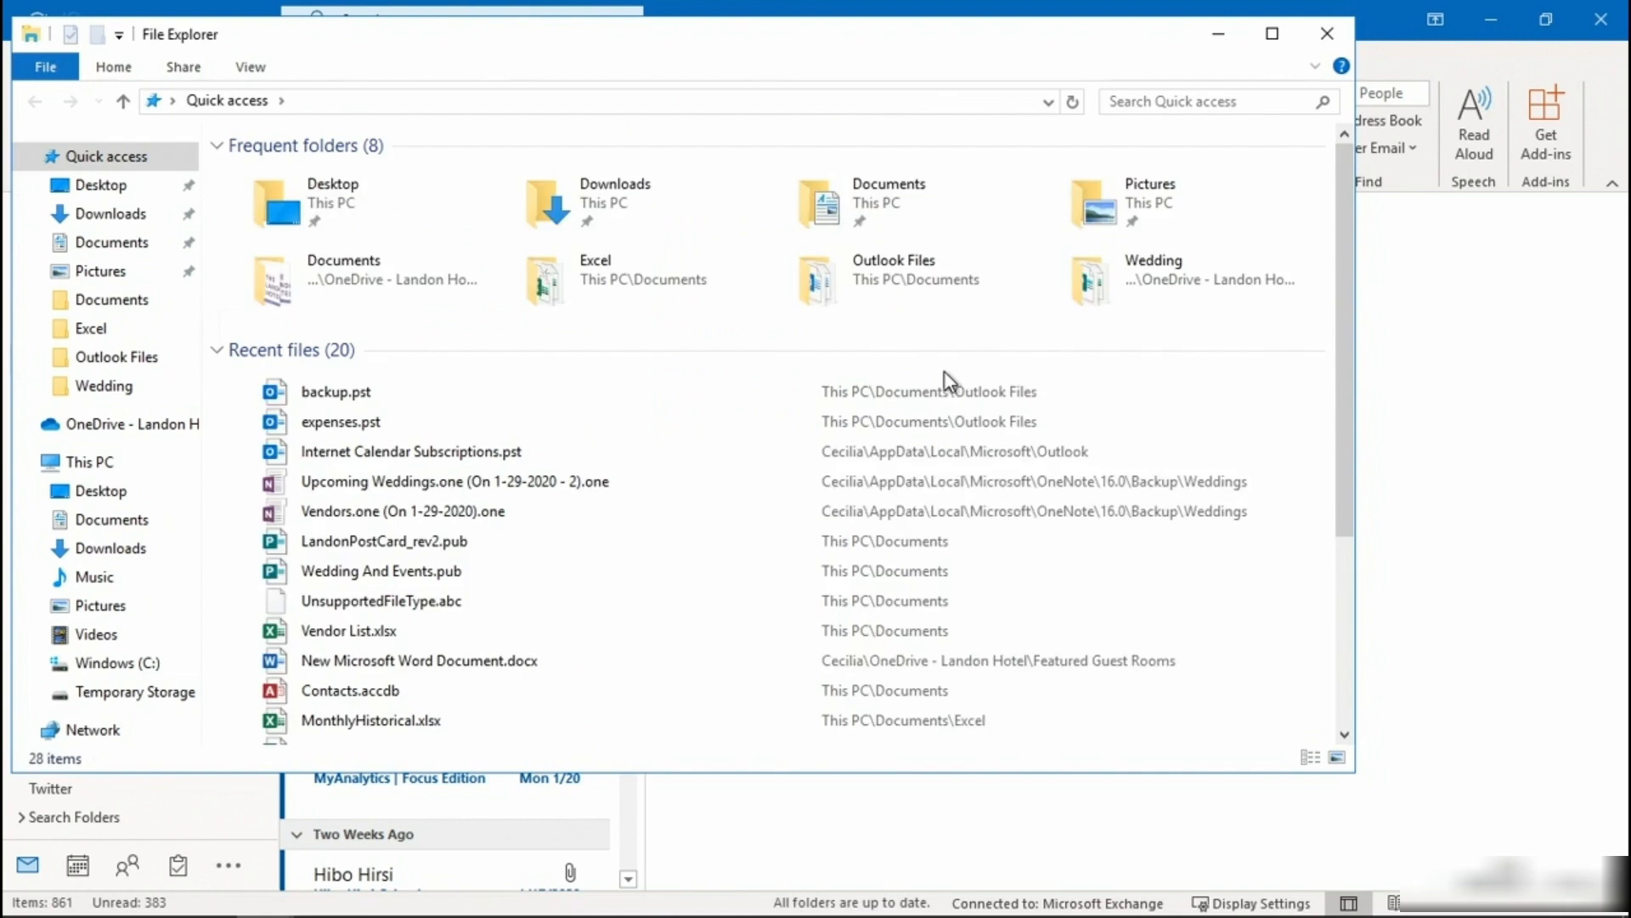
left_click(118, 667)
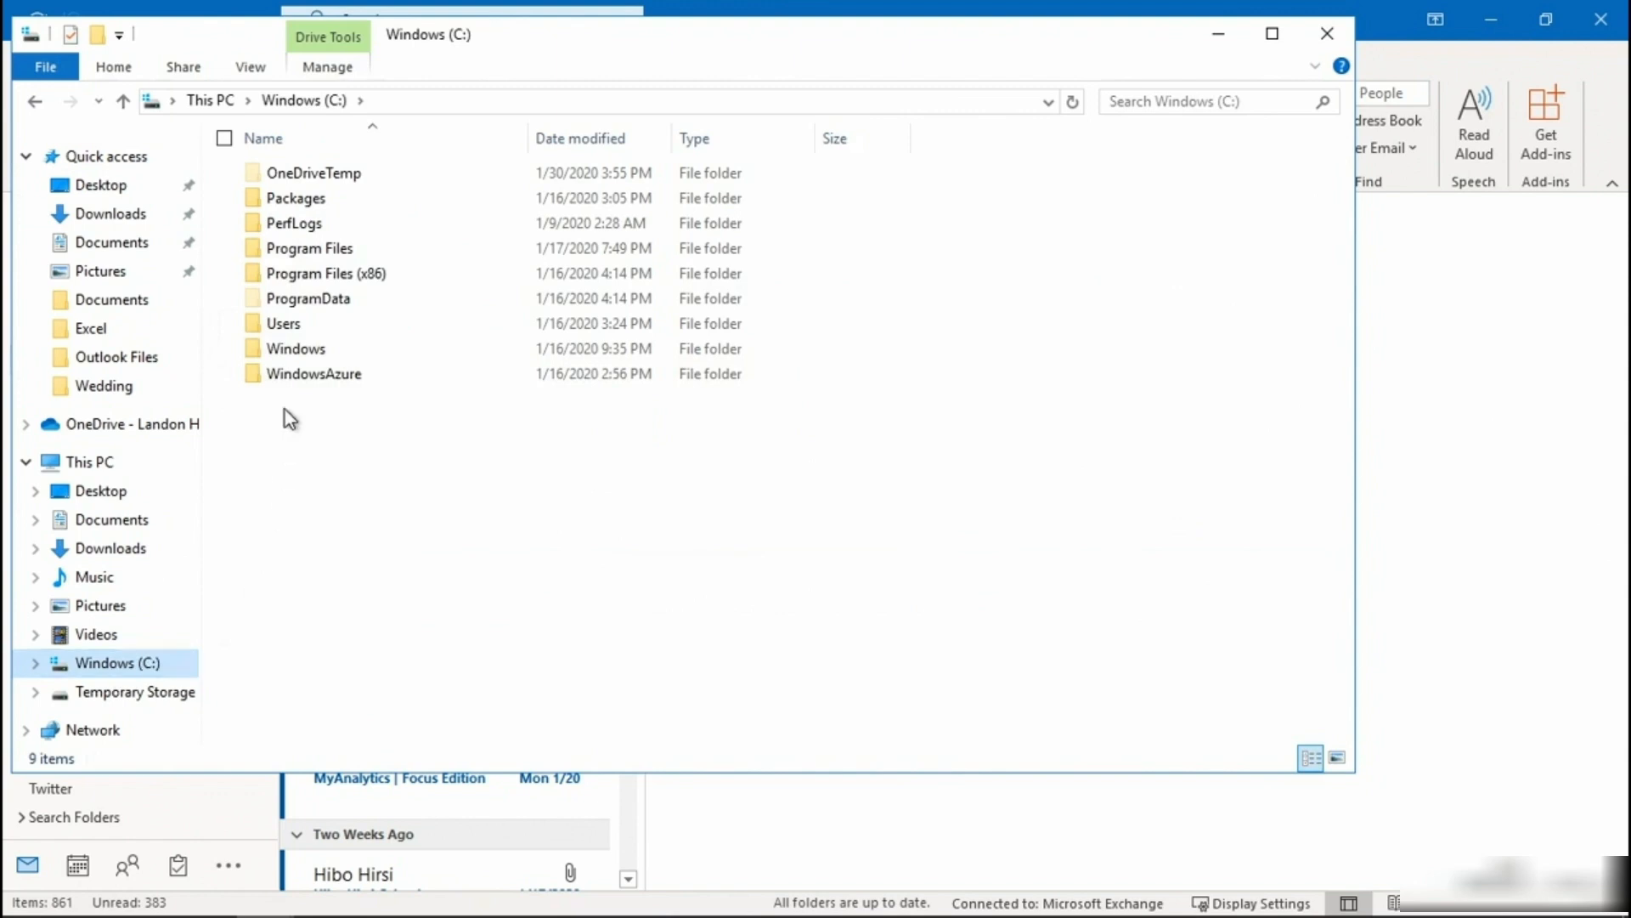
double_click(294, 250)
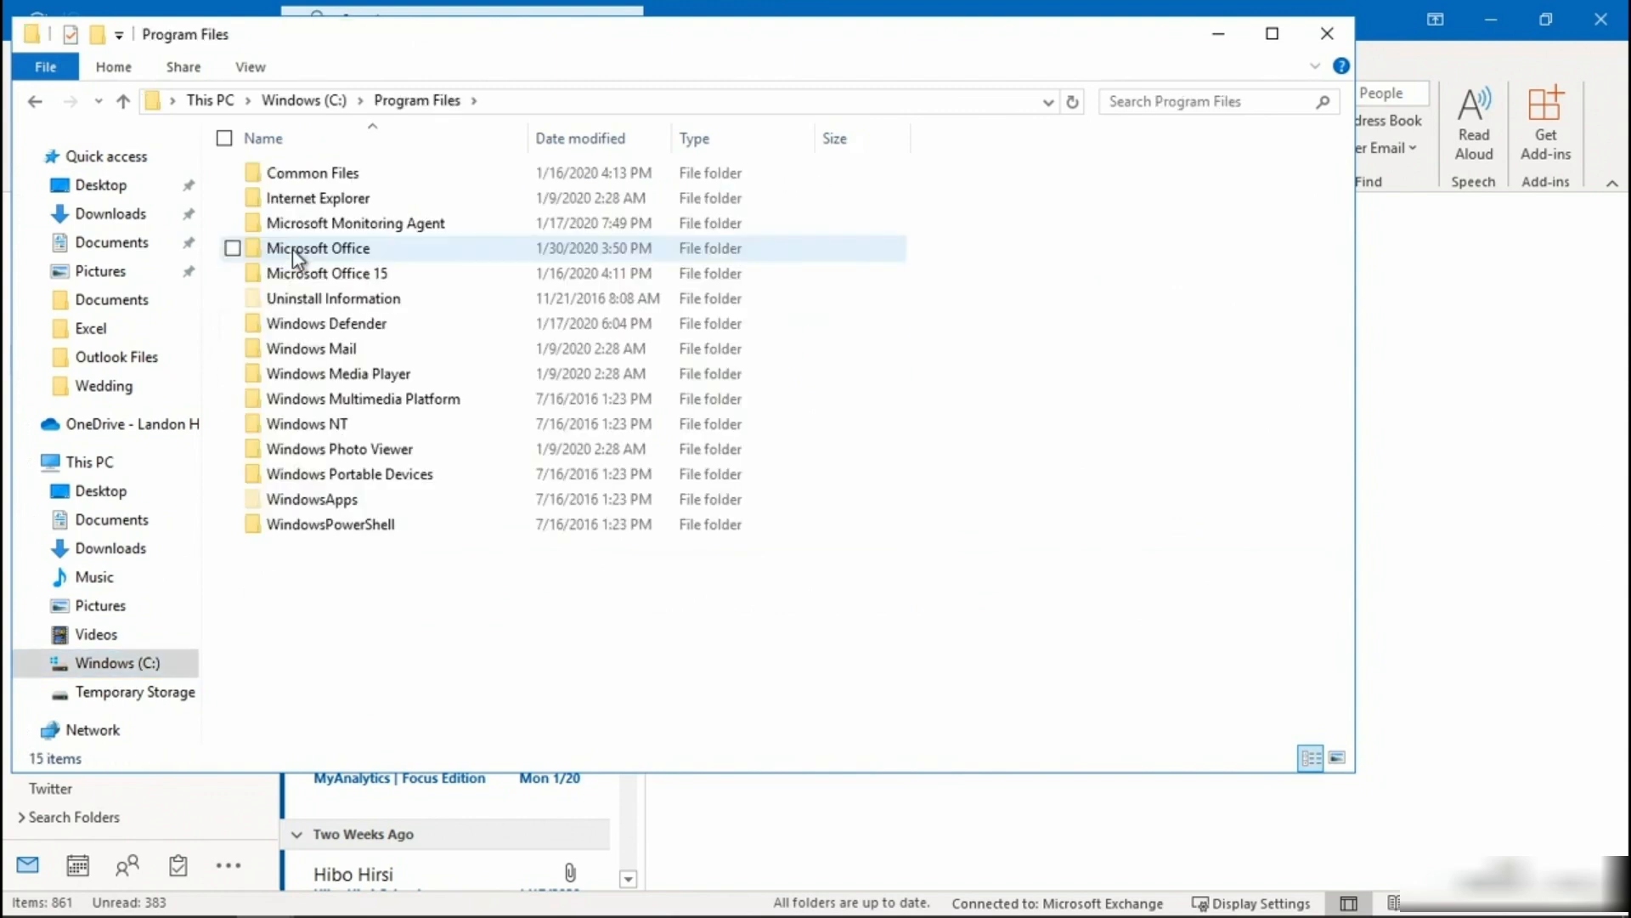
double_click(293, 252)
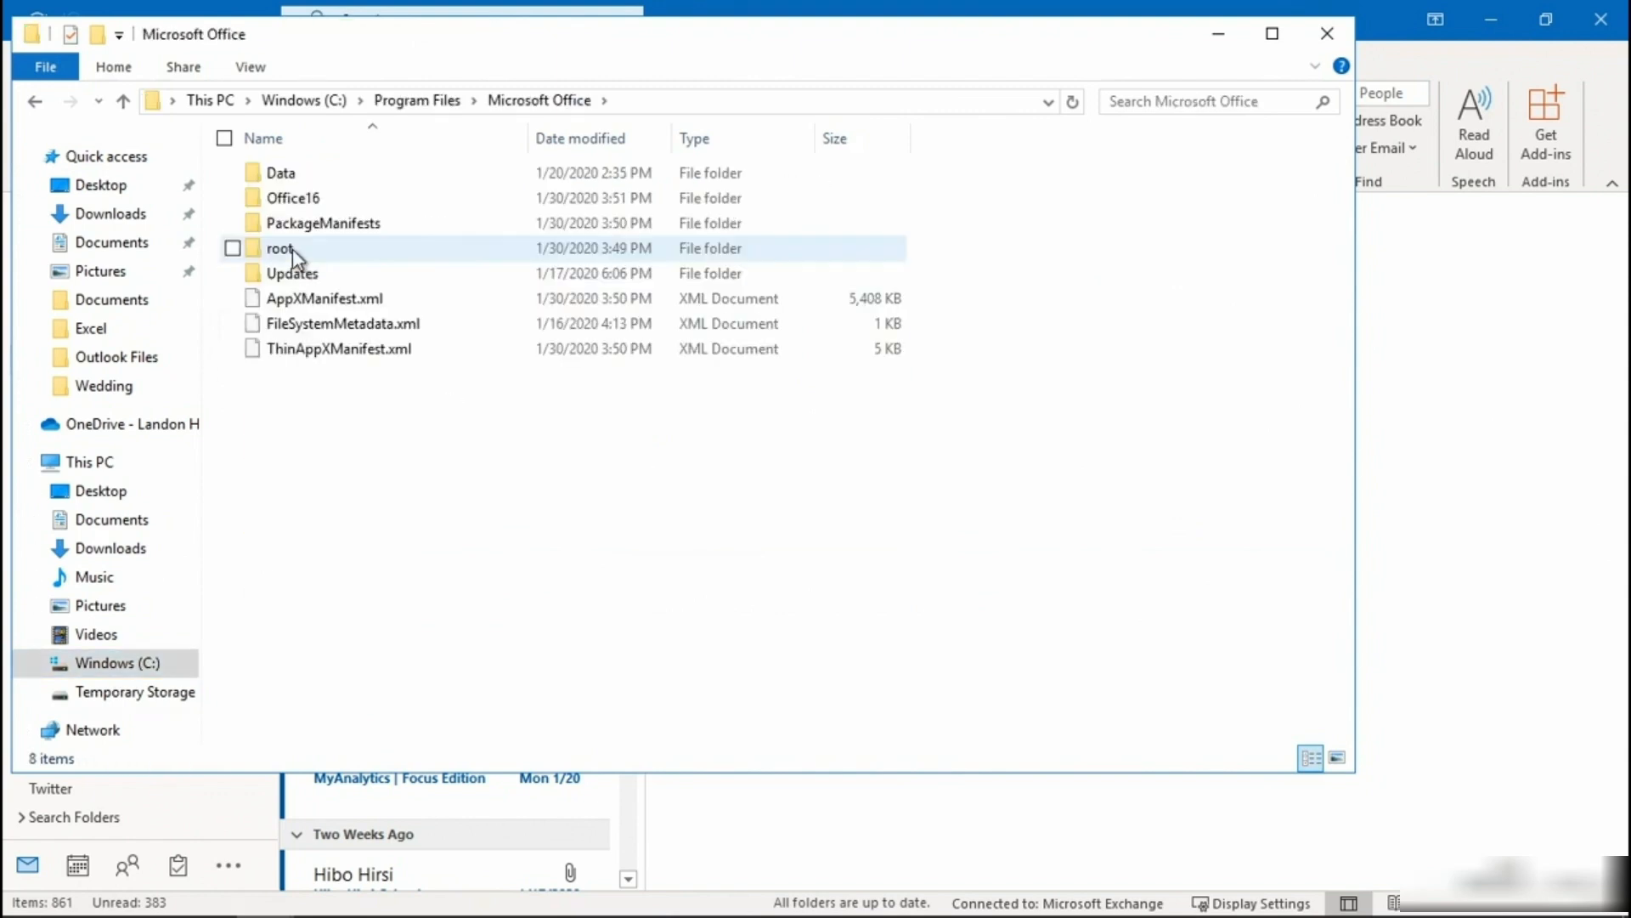
double_click(292, 248)
double_click(298, 401)
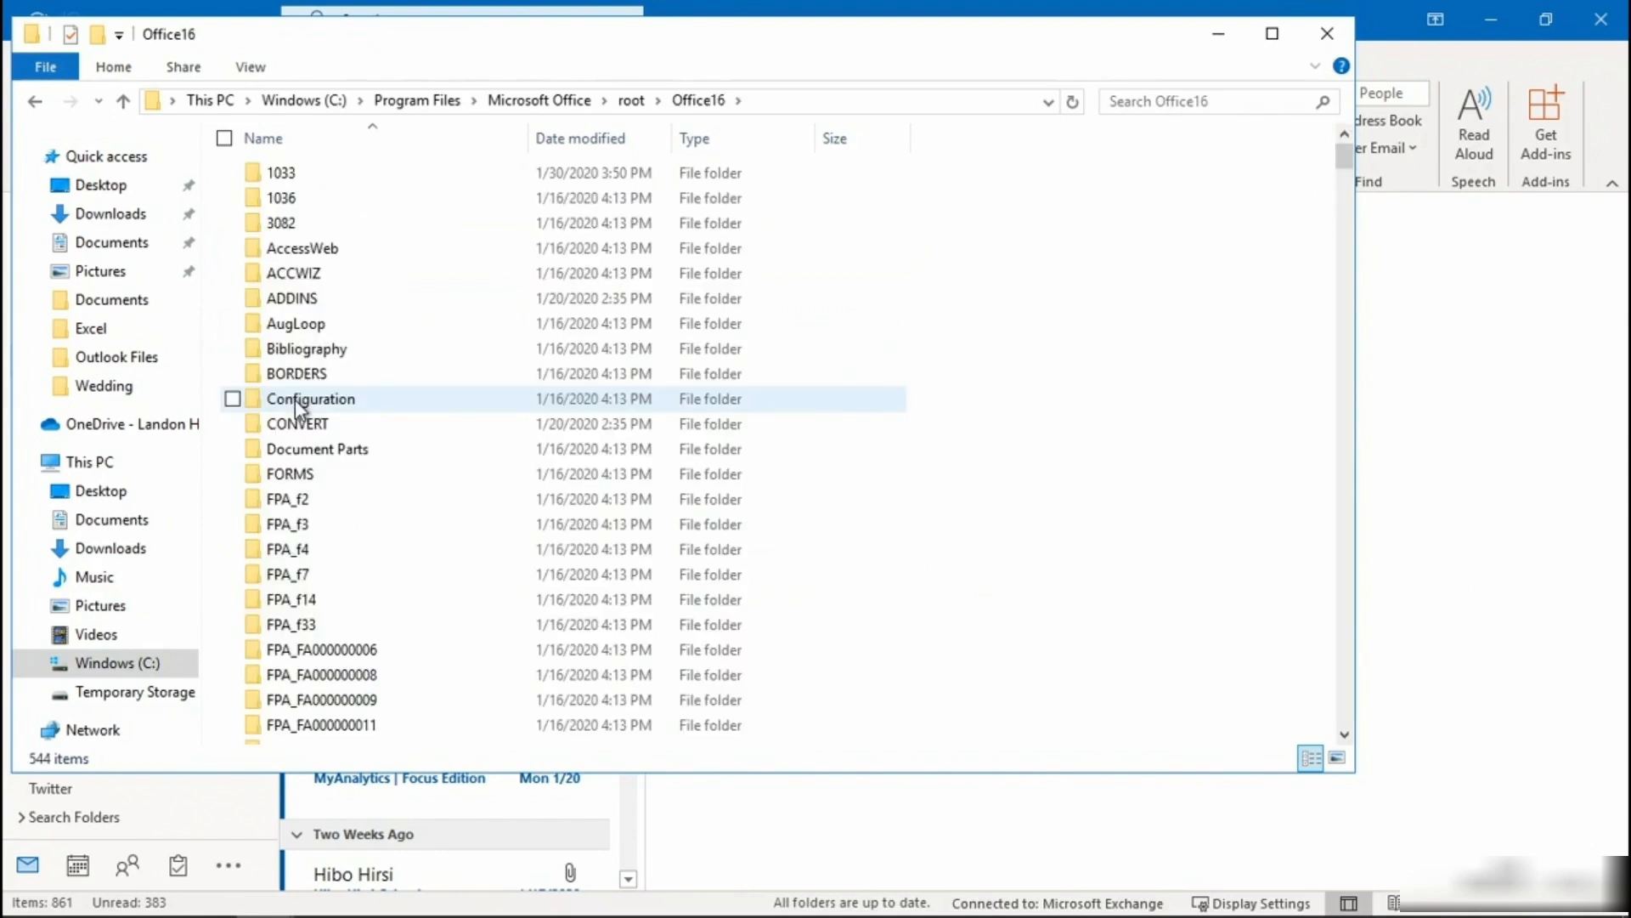
Step: Search the Office16 folder for "scan" and launch SCANPST.EXE
left_click(1123, 105)
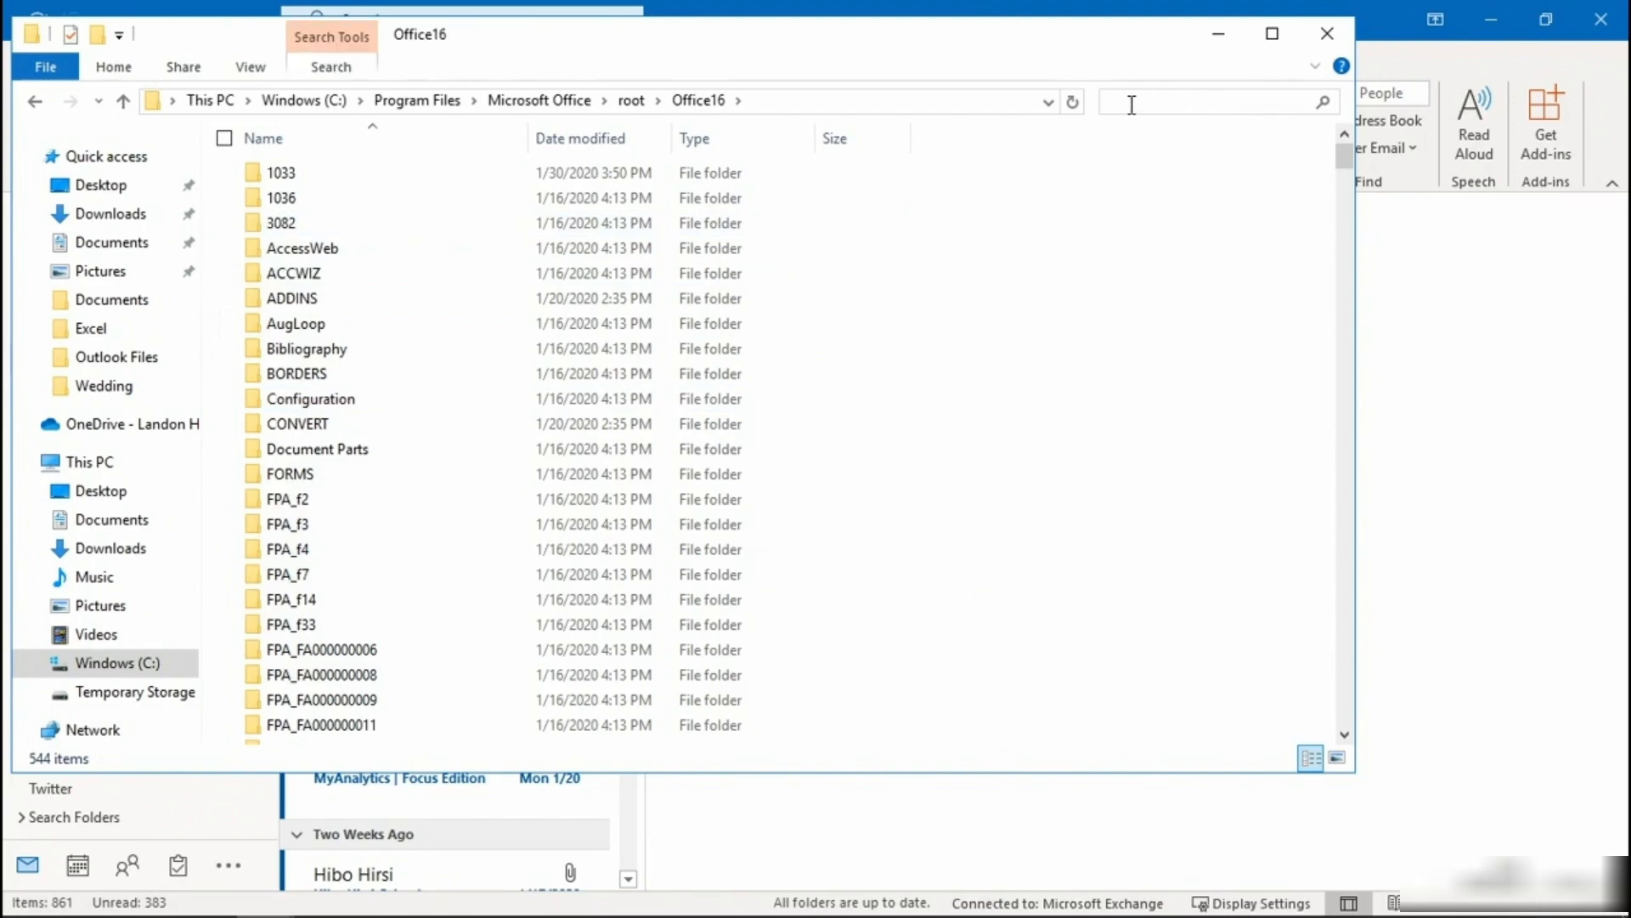
type("scan")
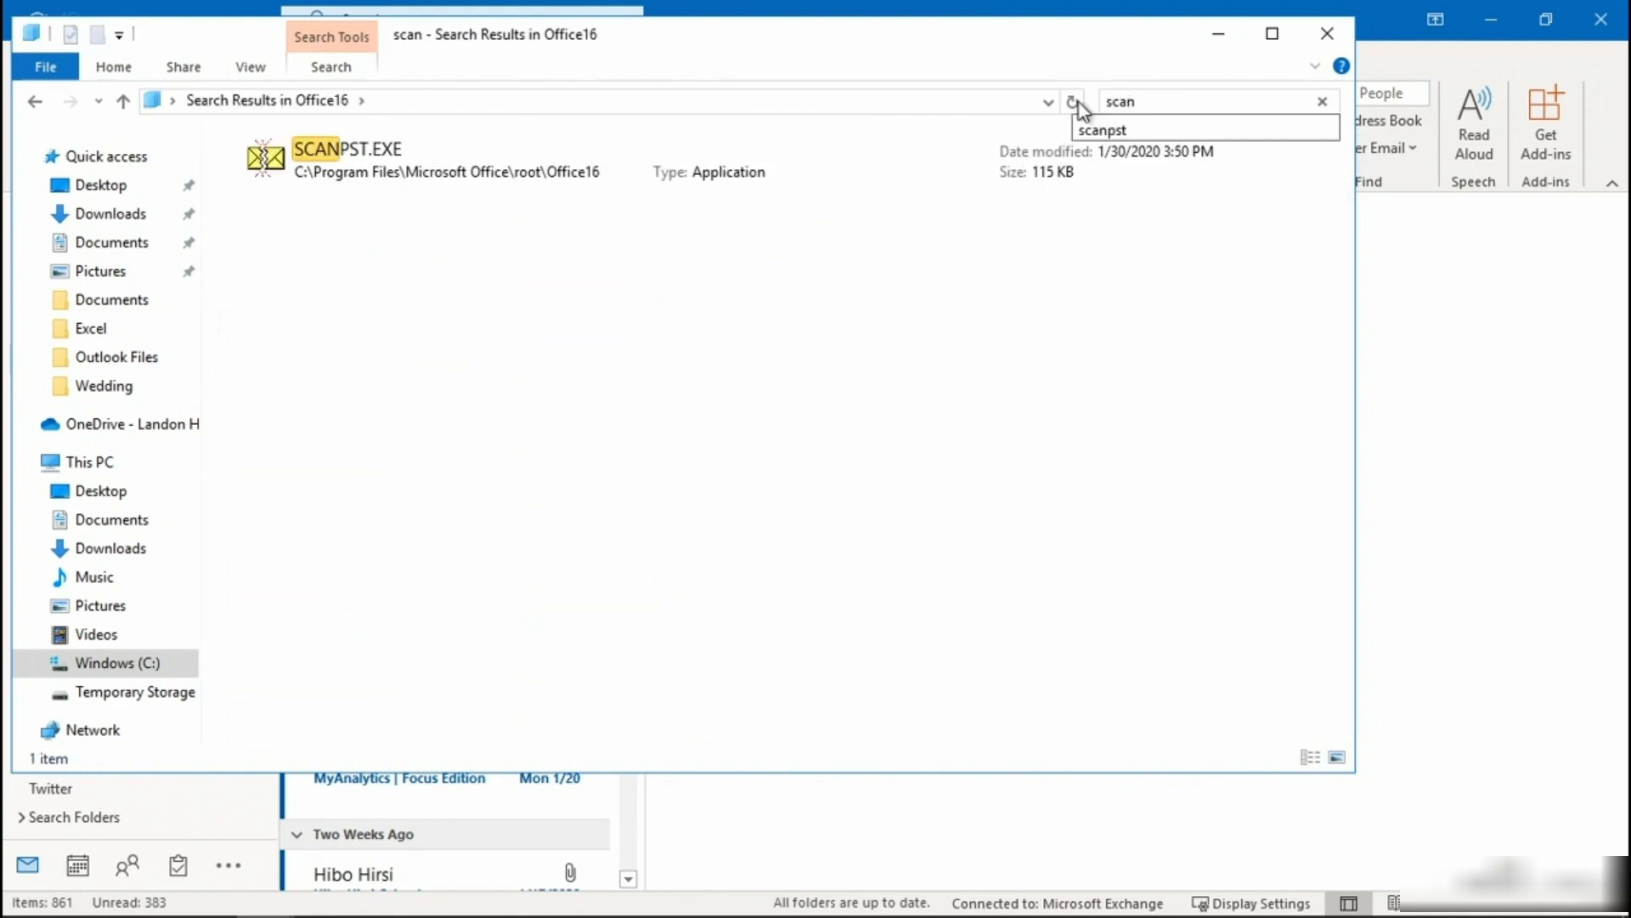
double_click(345, 157)
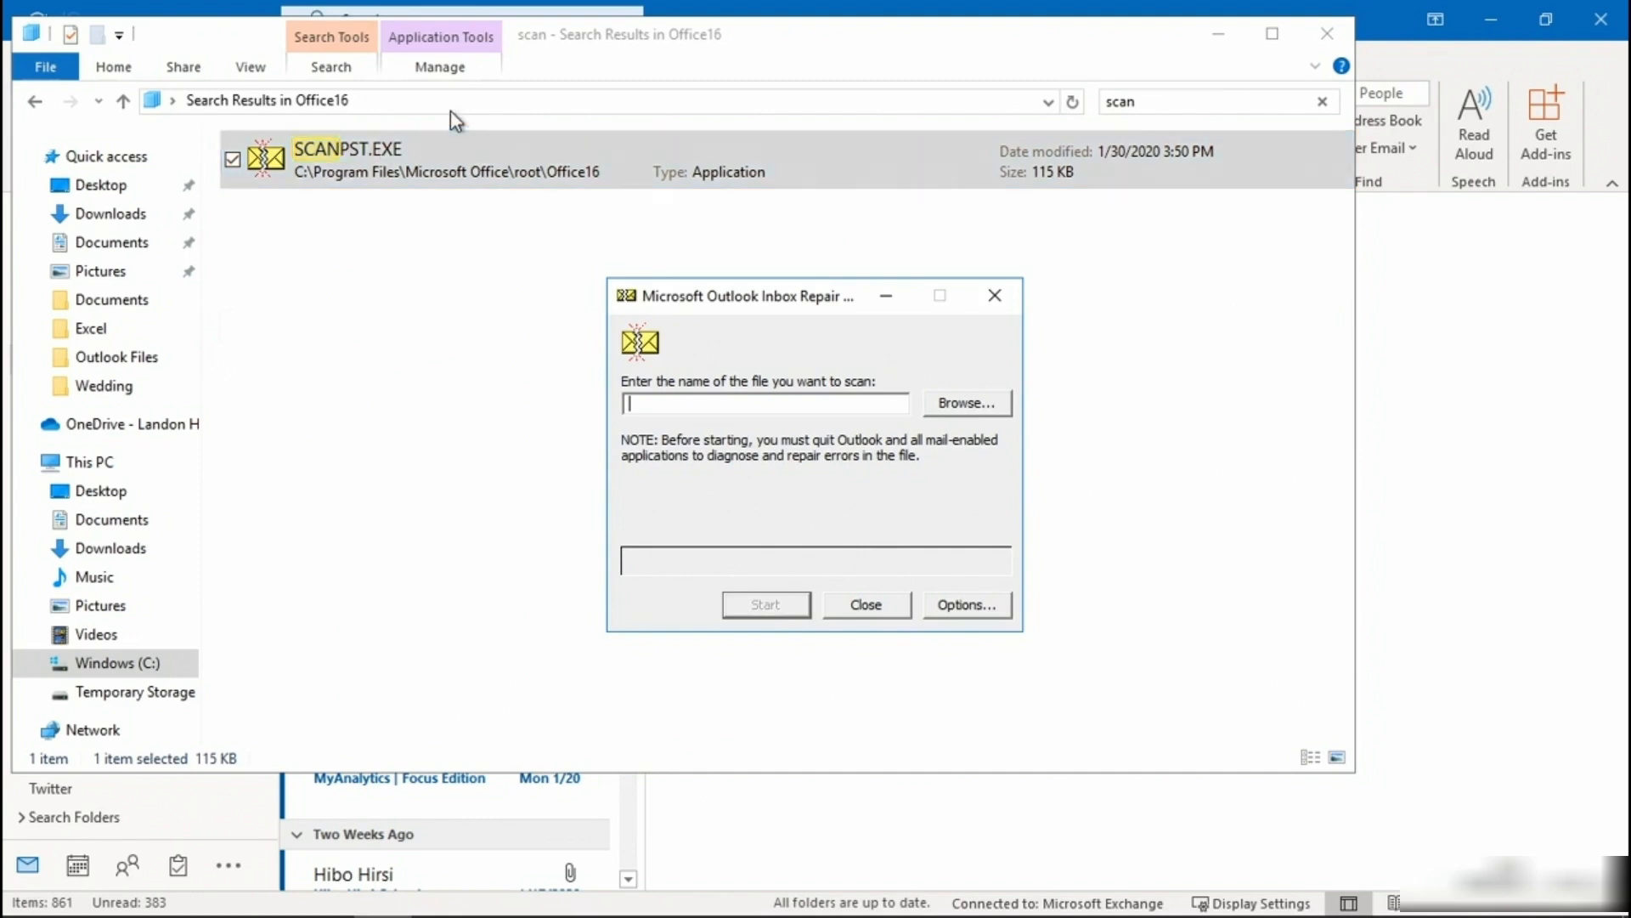
Step: Choose the mailbox's .ost file in the Inbox Repair Tool and try to scan it, dismissing the alert
left_click(950, 406)
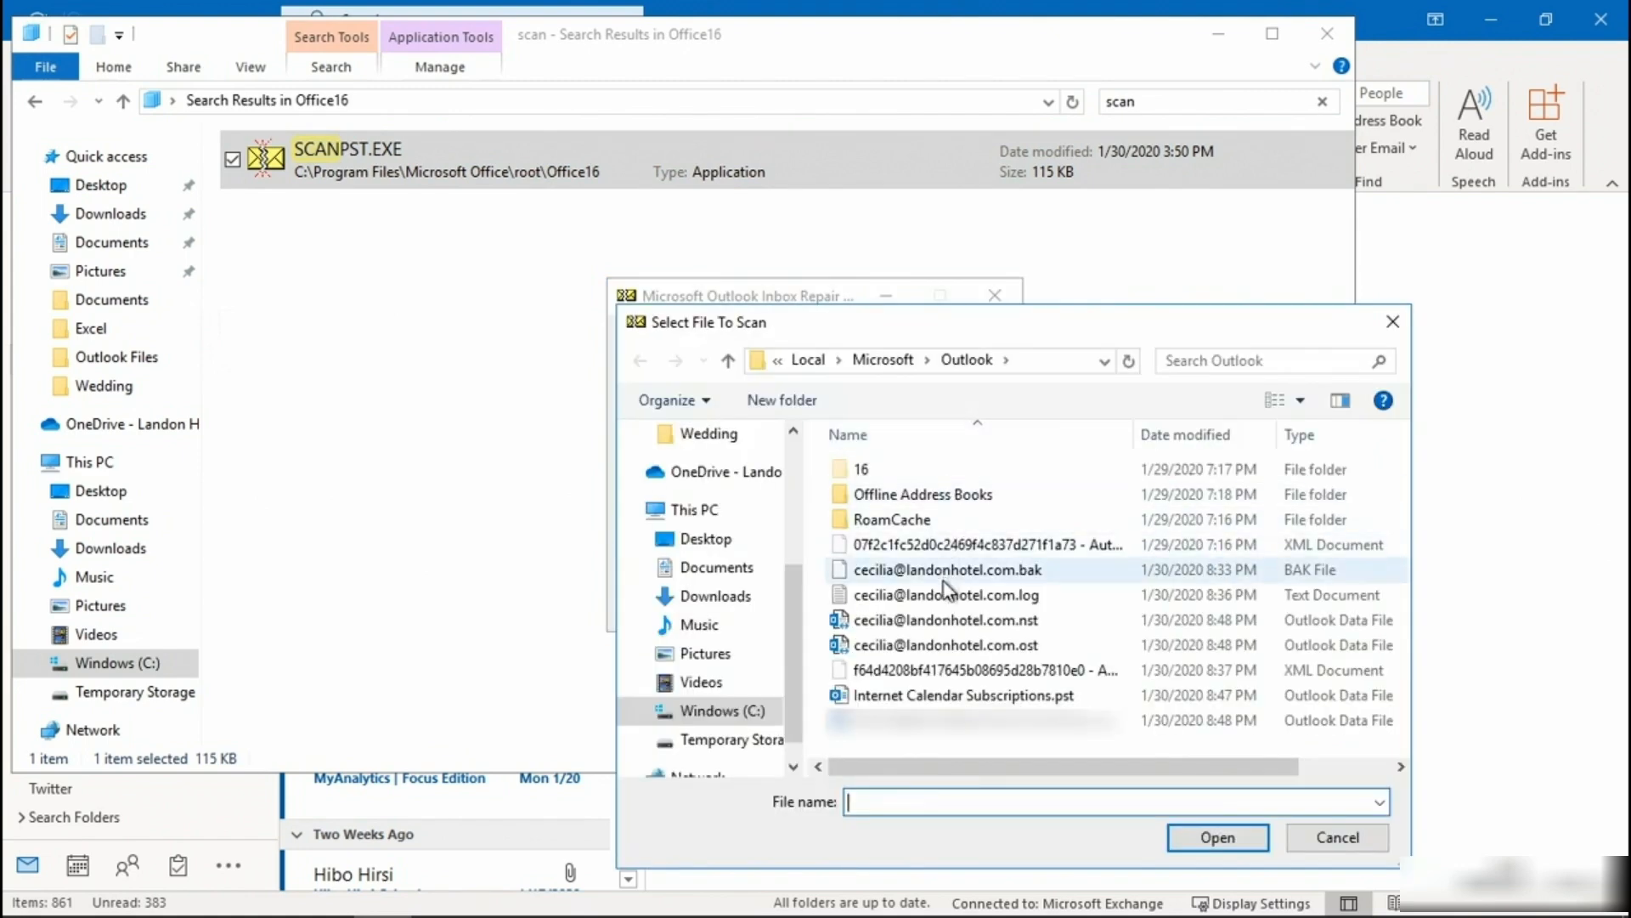
left_click(950, 648)
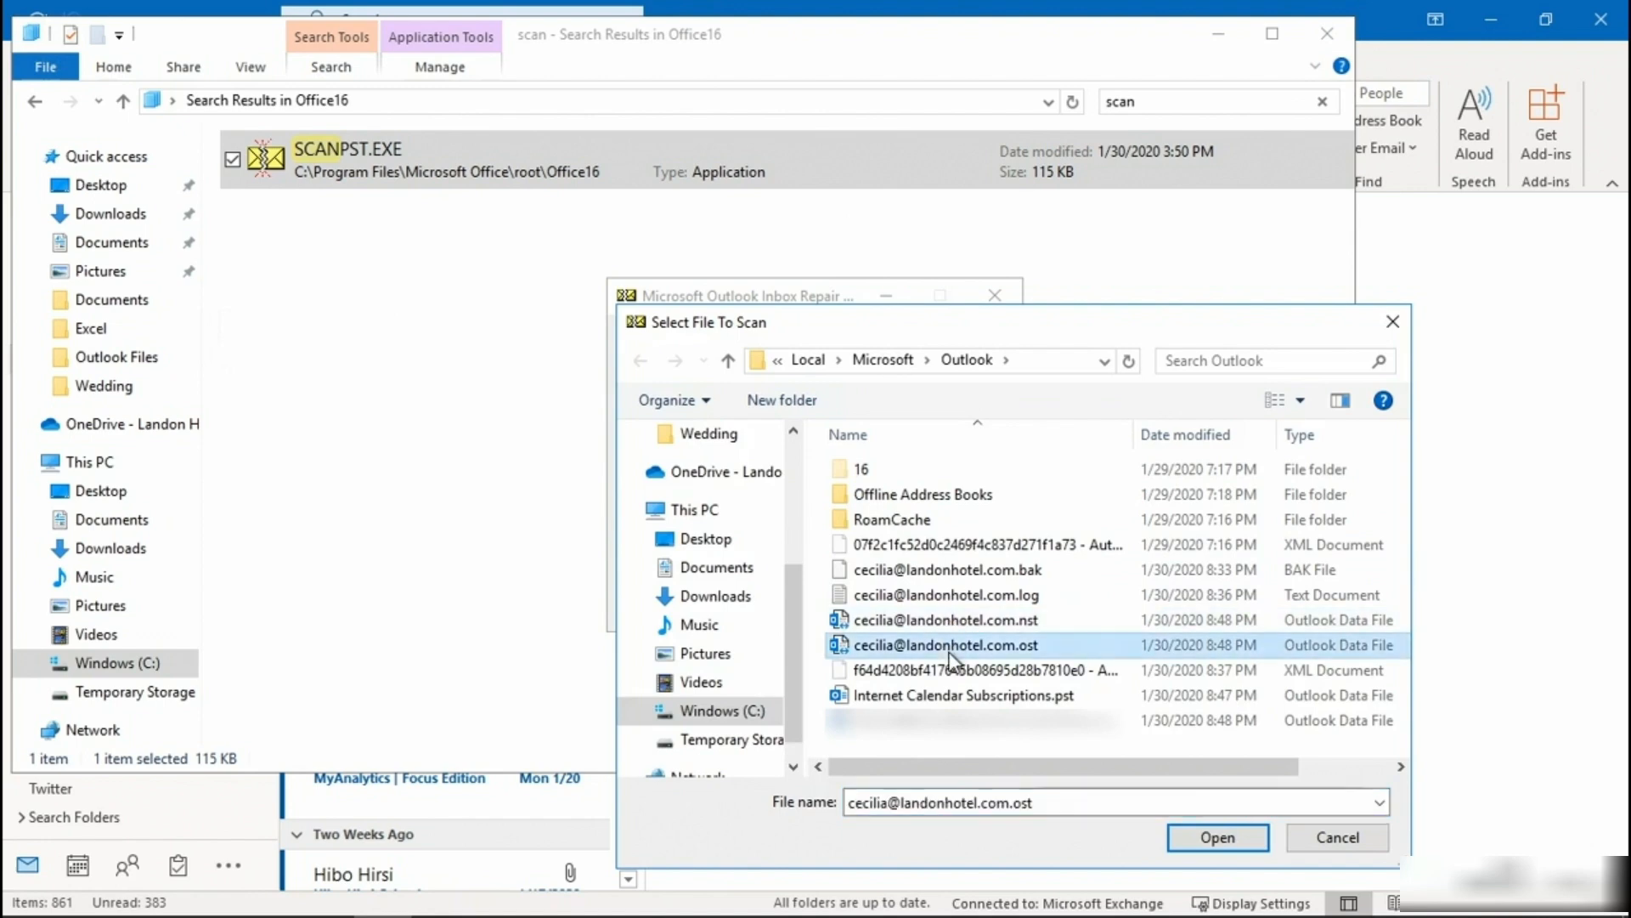
left_click(1215, 838)
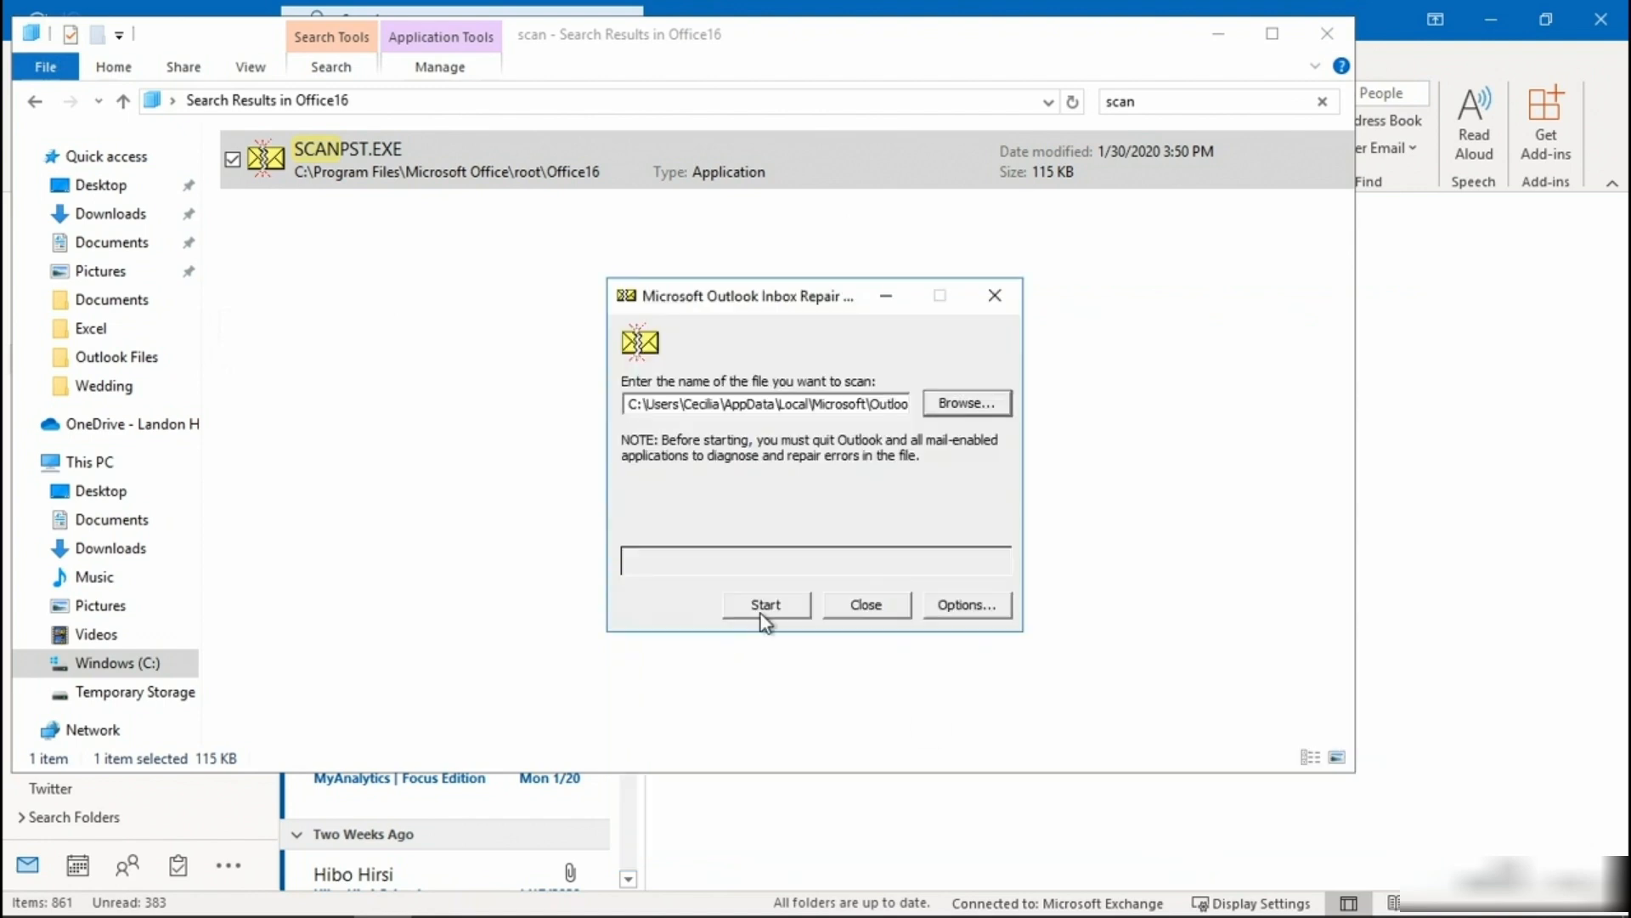
left_click(762, 607)
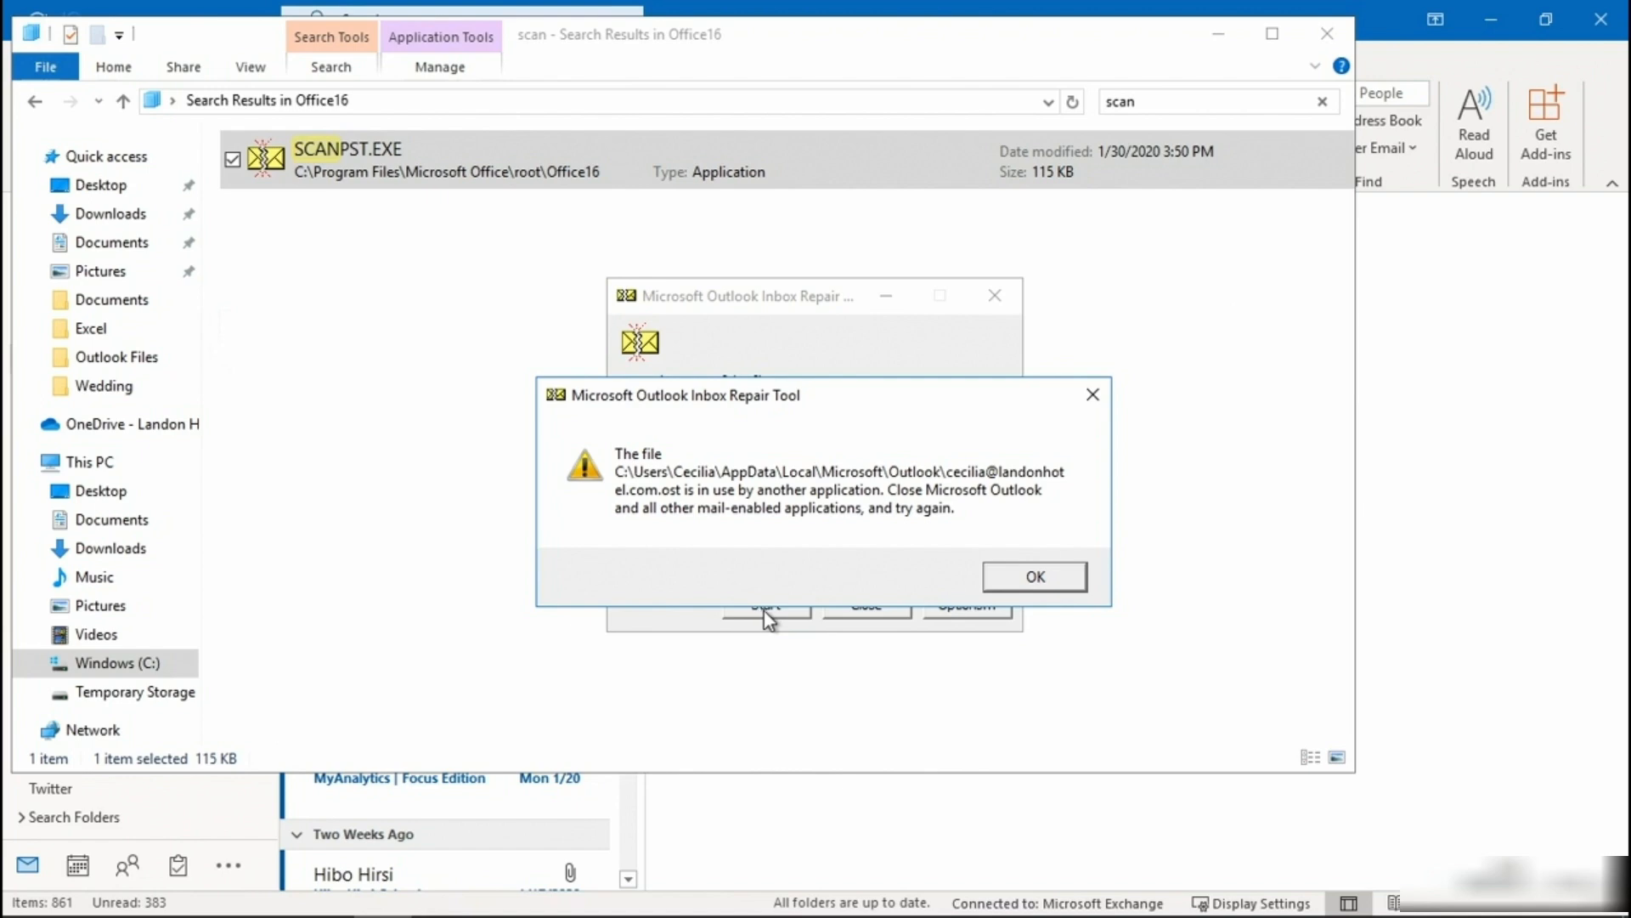
left_click(1033, 578)
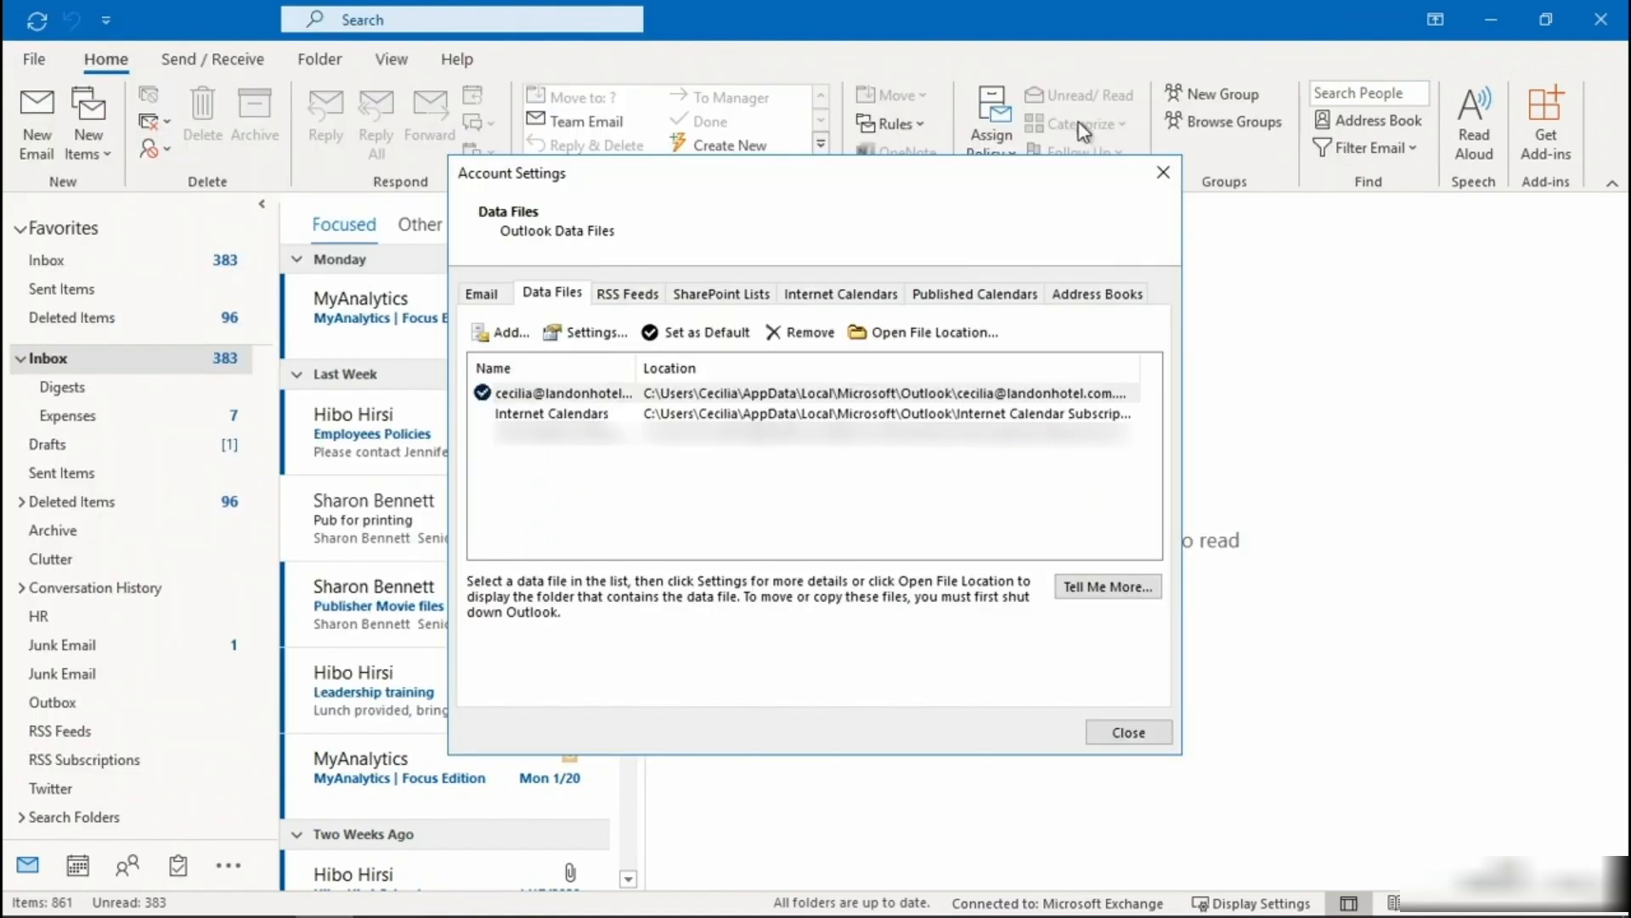
Step: Close Account Settings and Outlook, and scan the selected .ost file with the Inbox Repair Tool
left_click(1164, 172)
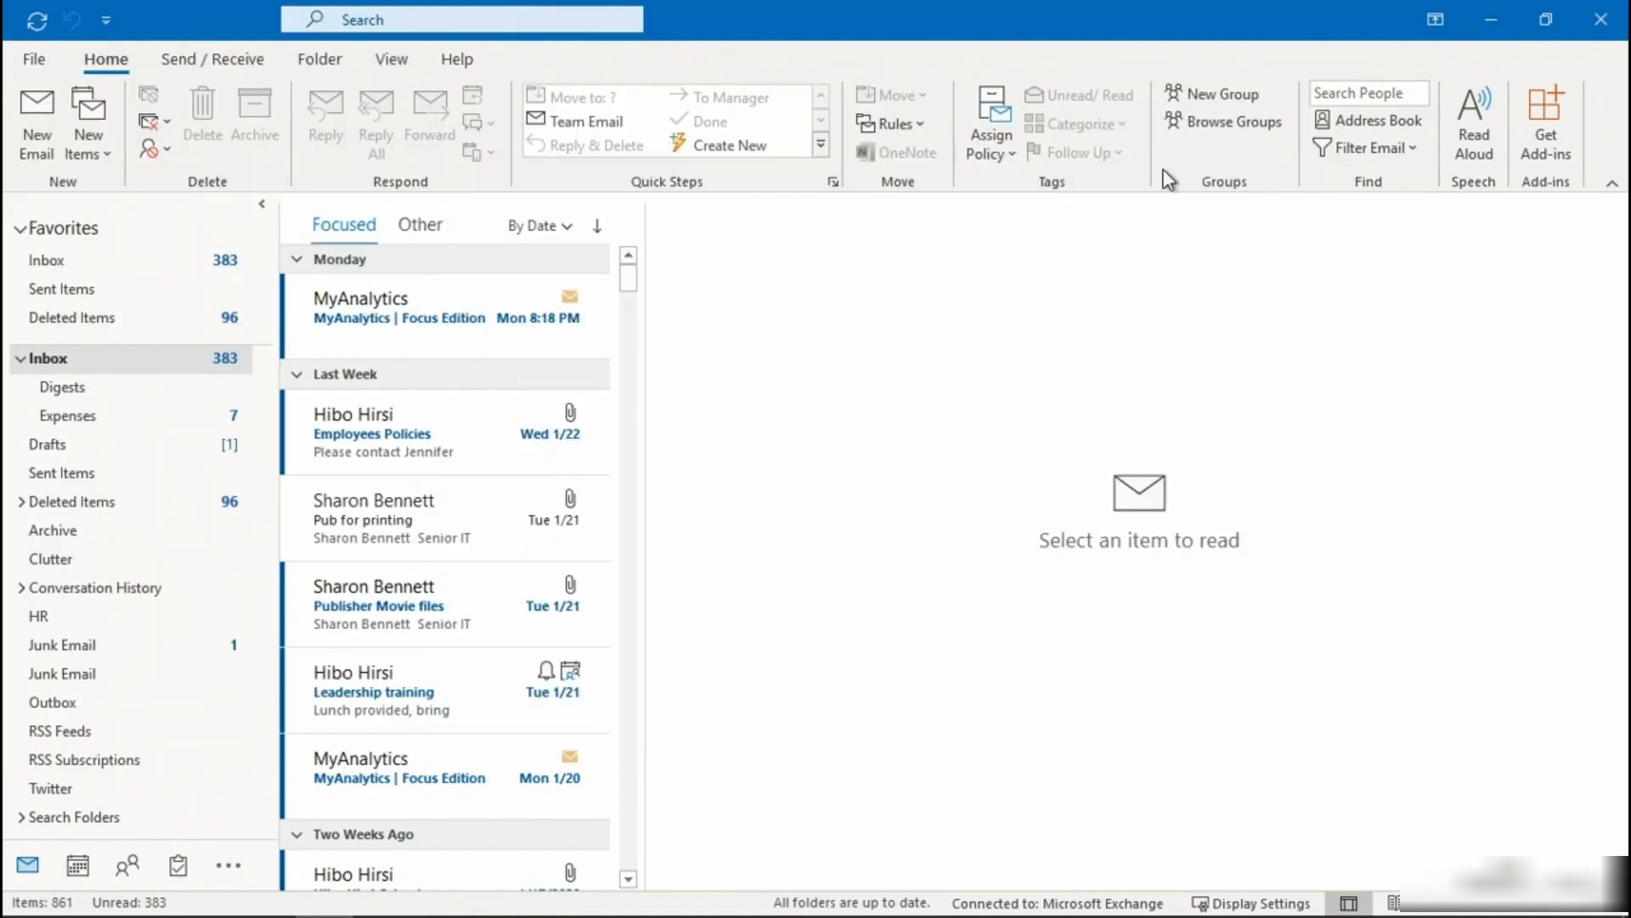
left_click(1600, 19)
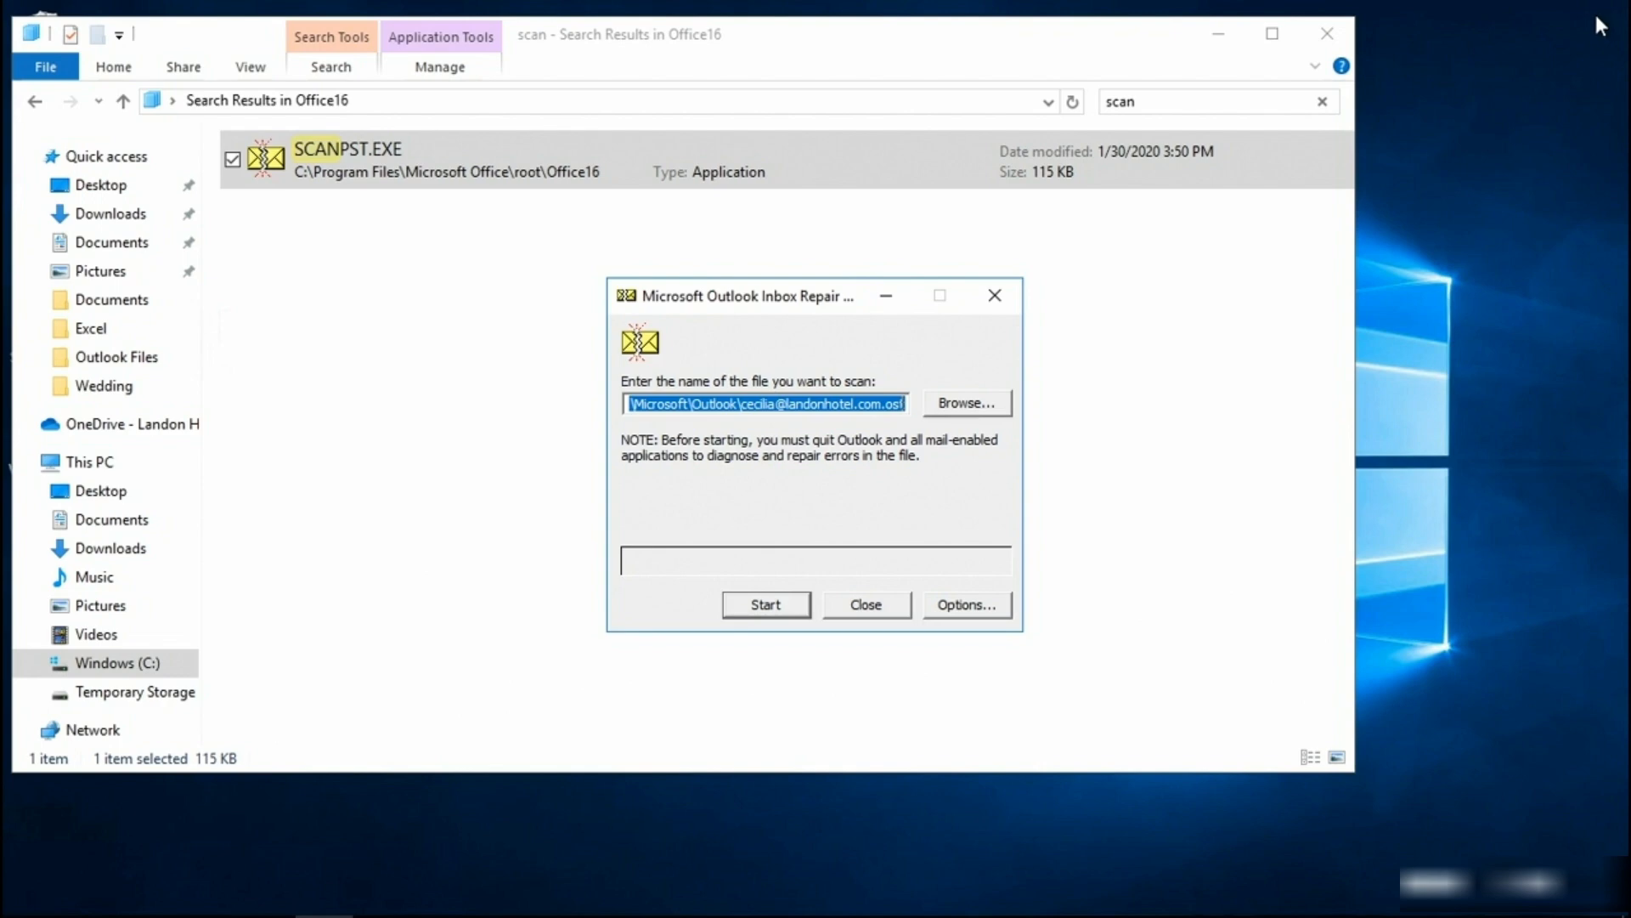
left_click(768, 605)
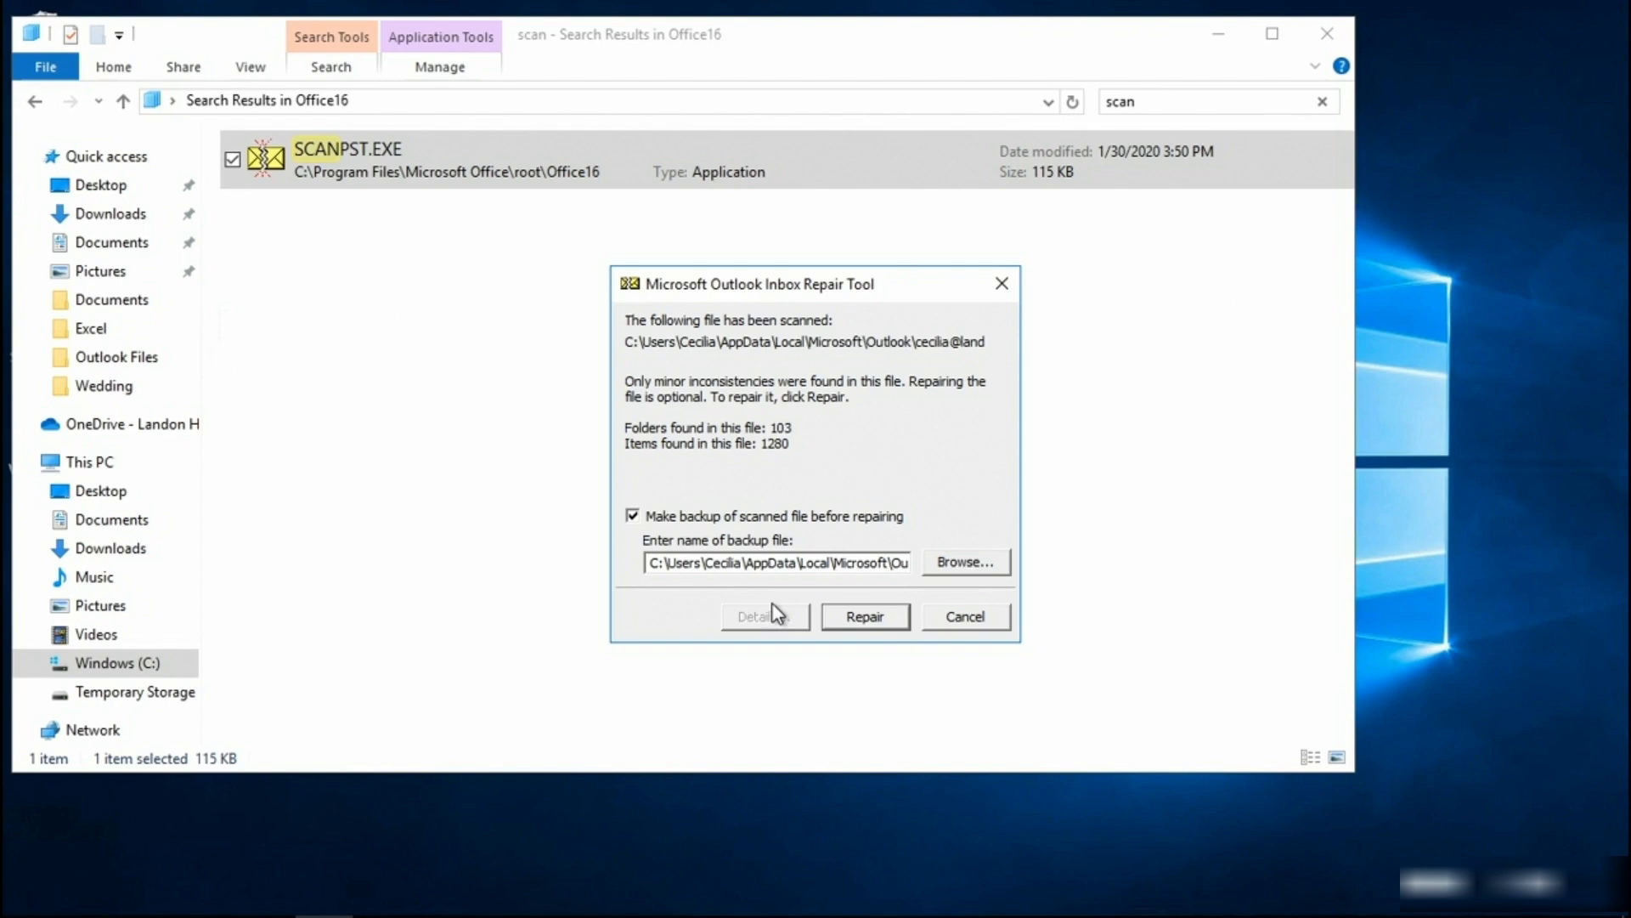
Step: Repair the scanned .ost file with a backup made beforehand, replacing the existing .bak file
left_click(845, 618)
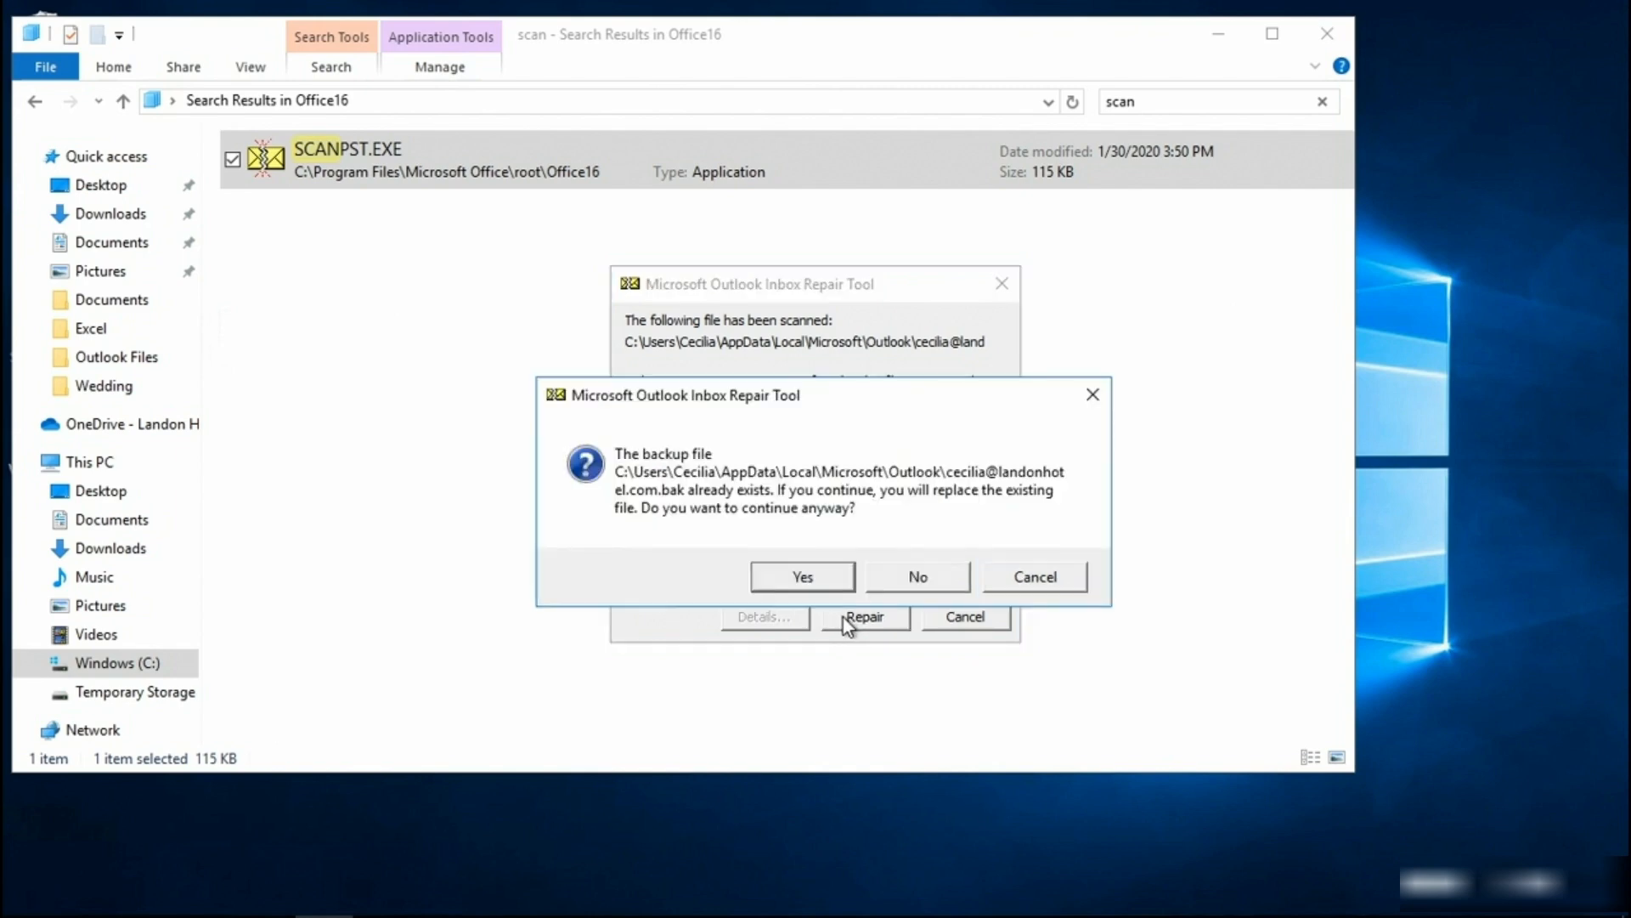
left_click(825, 580)
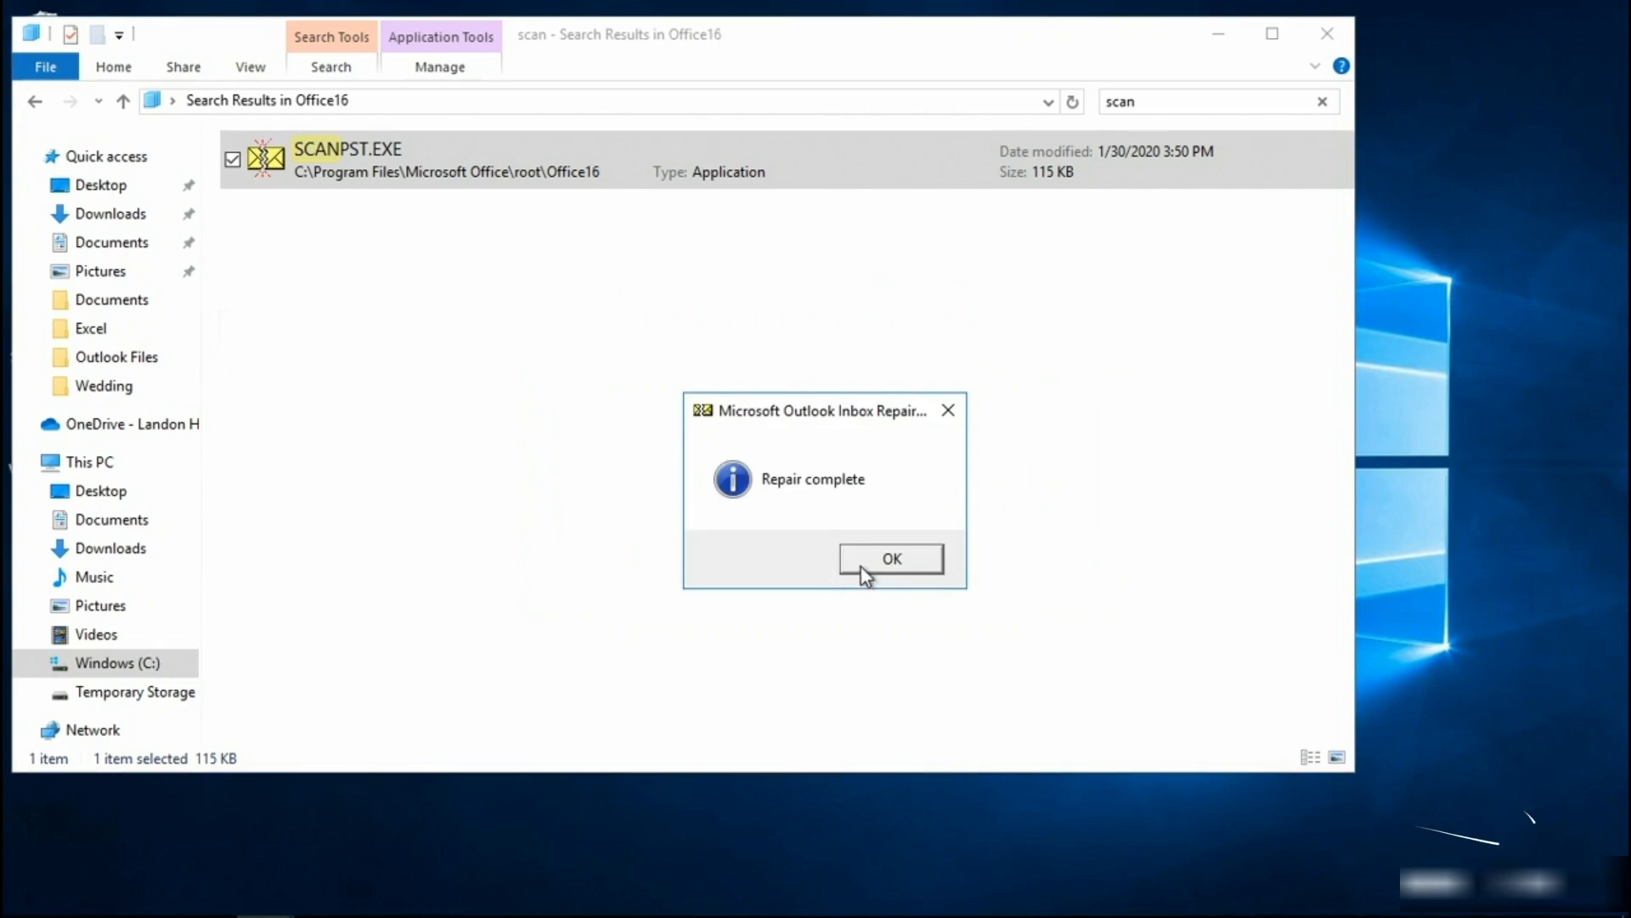
left_click(860, 568)
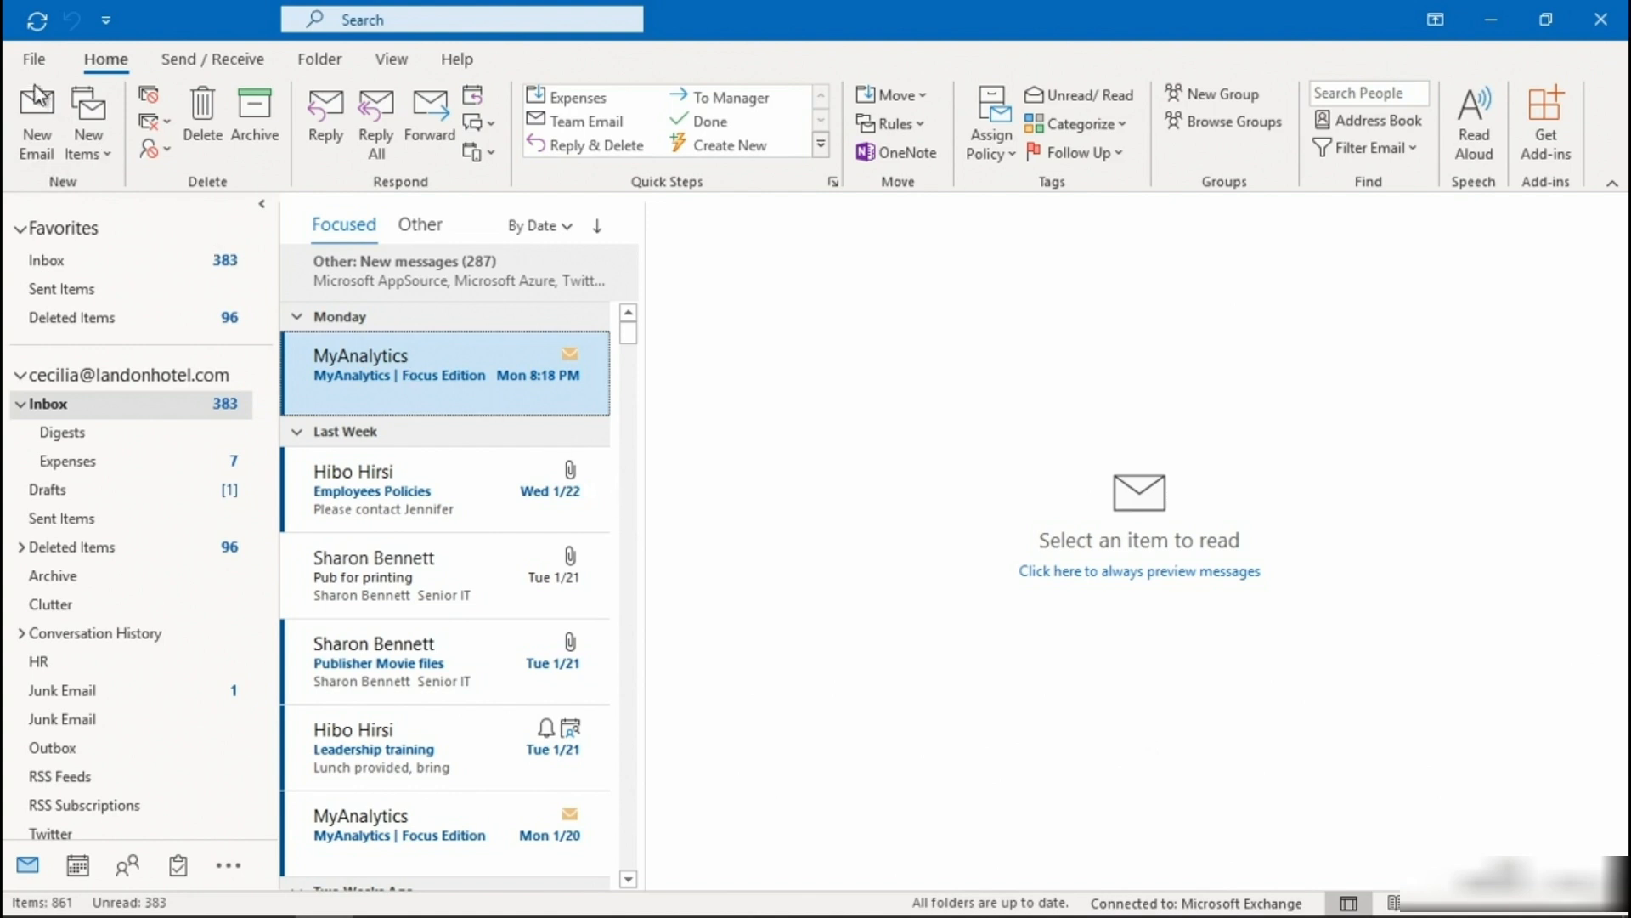
Step: Switch to Outlook and open the Outlook data file backup.pst from the Outlook Files folder
left_click(34, 58)
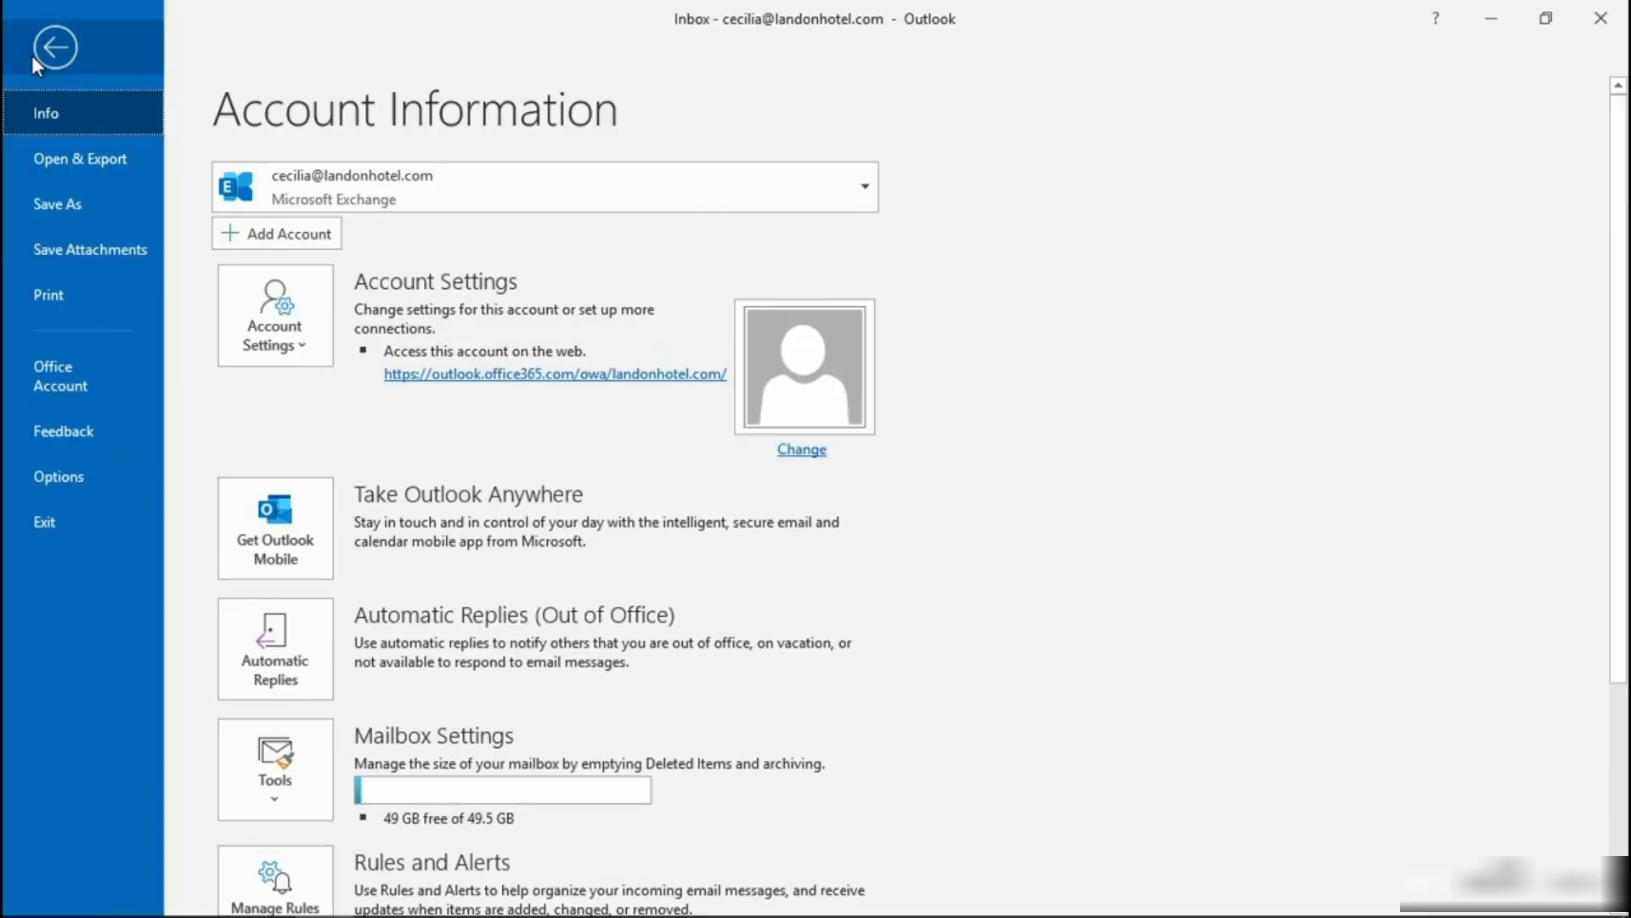
left_click(49, 160)
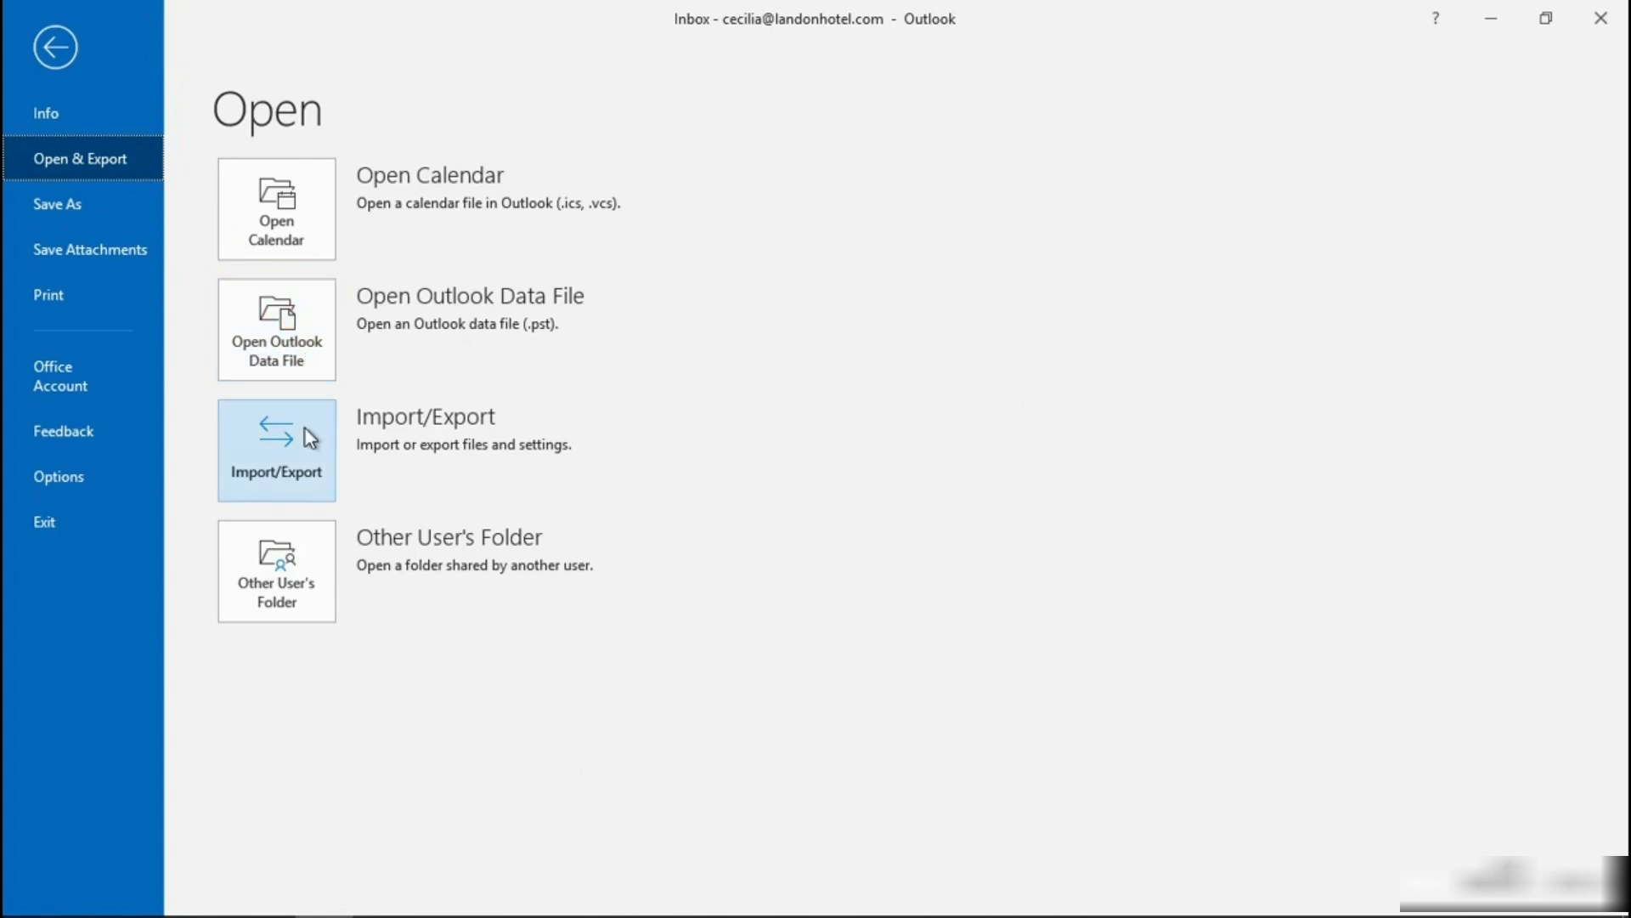
left_click(303, 357)
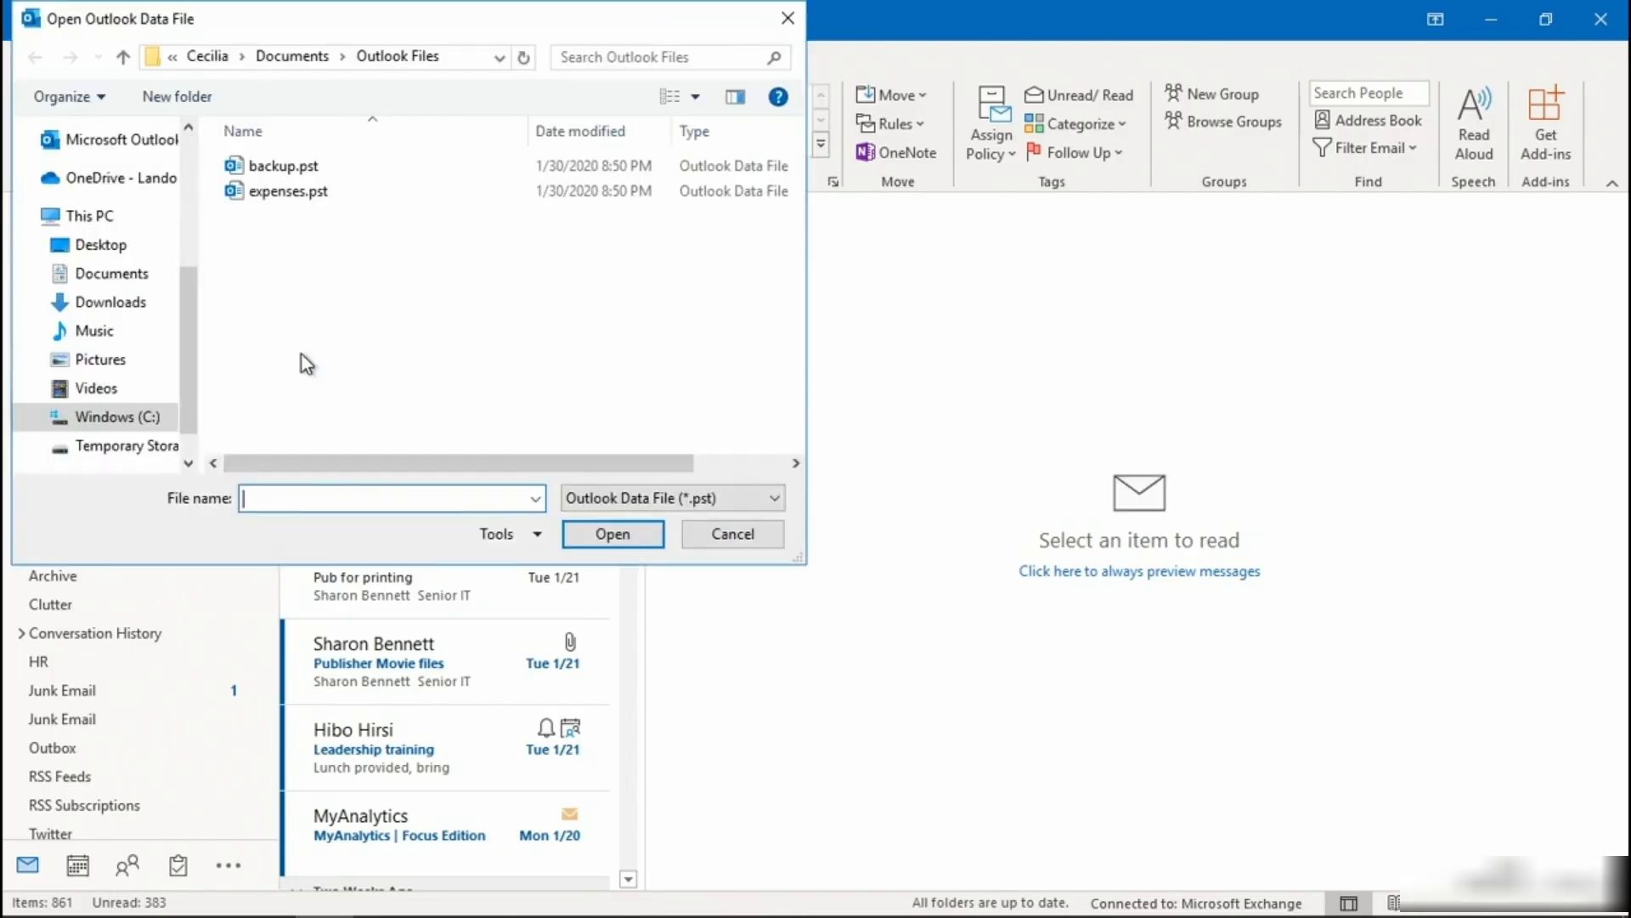
left_click(278, 168)
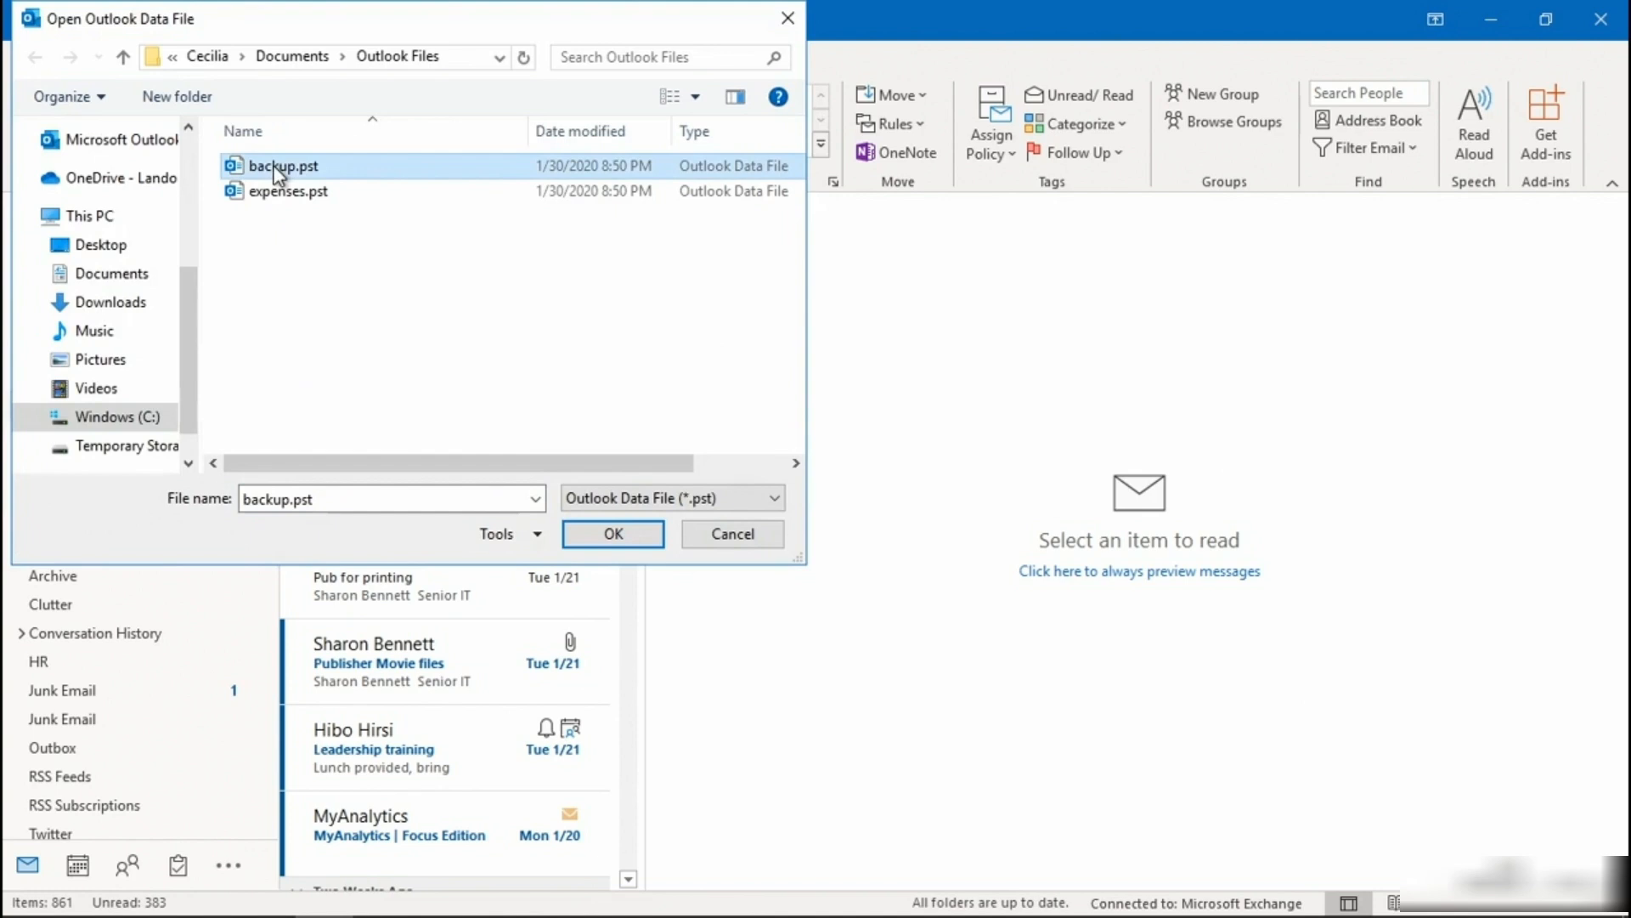
left_click(618, 534)
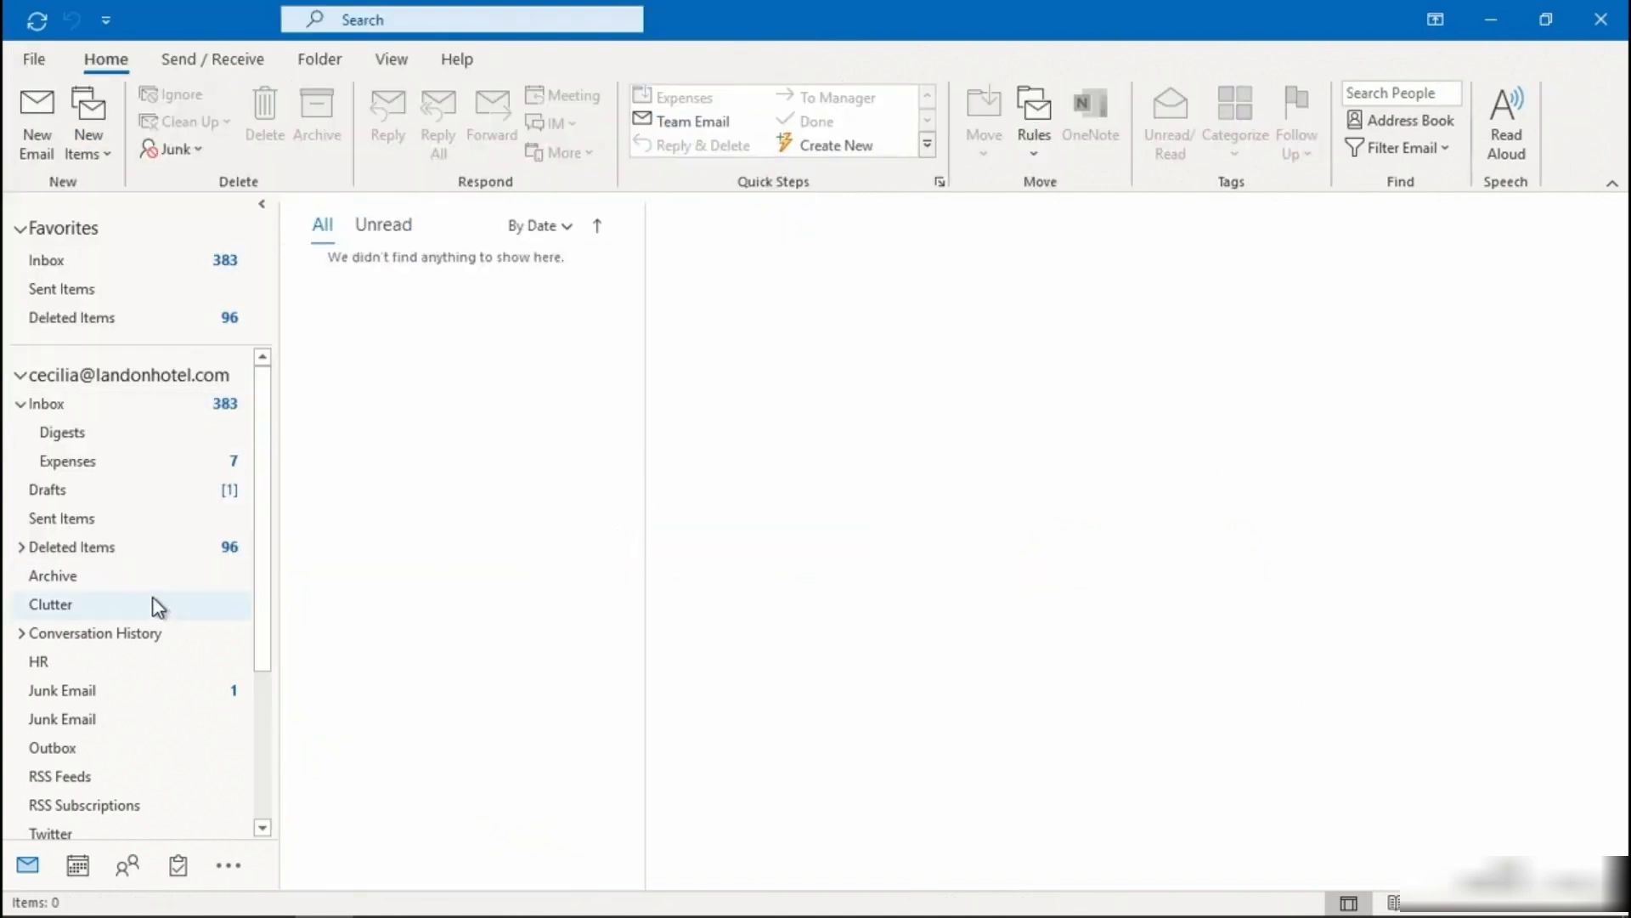
Step: Expand Outlook Data File in the folder list and look through the messages in its Inbox
scroll(157, 606, "down", 3)
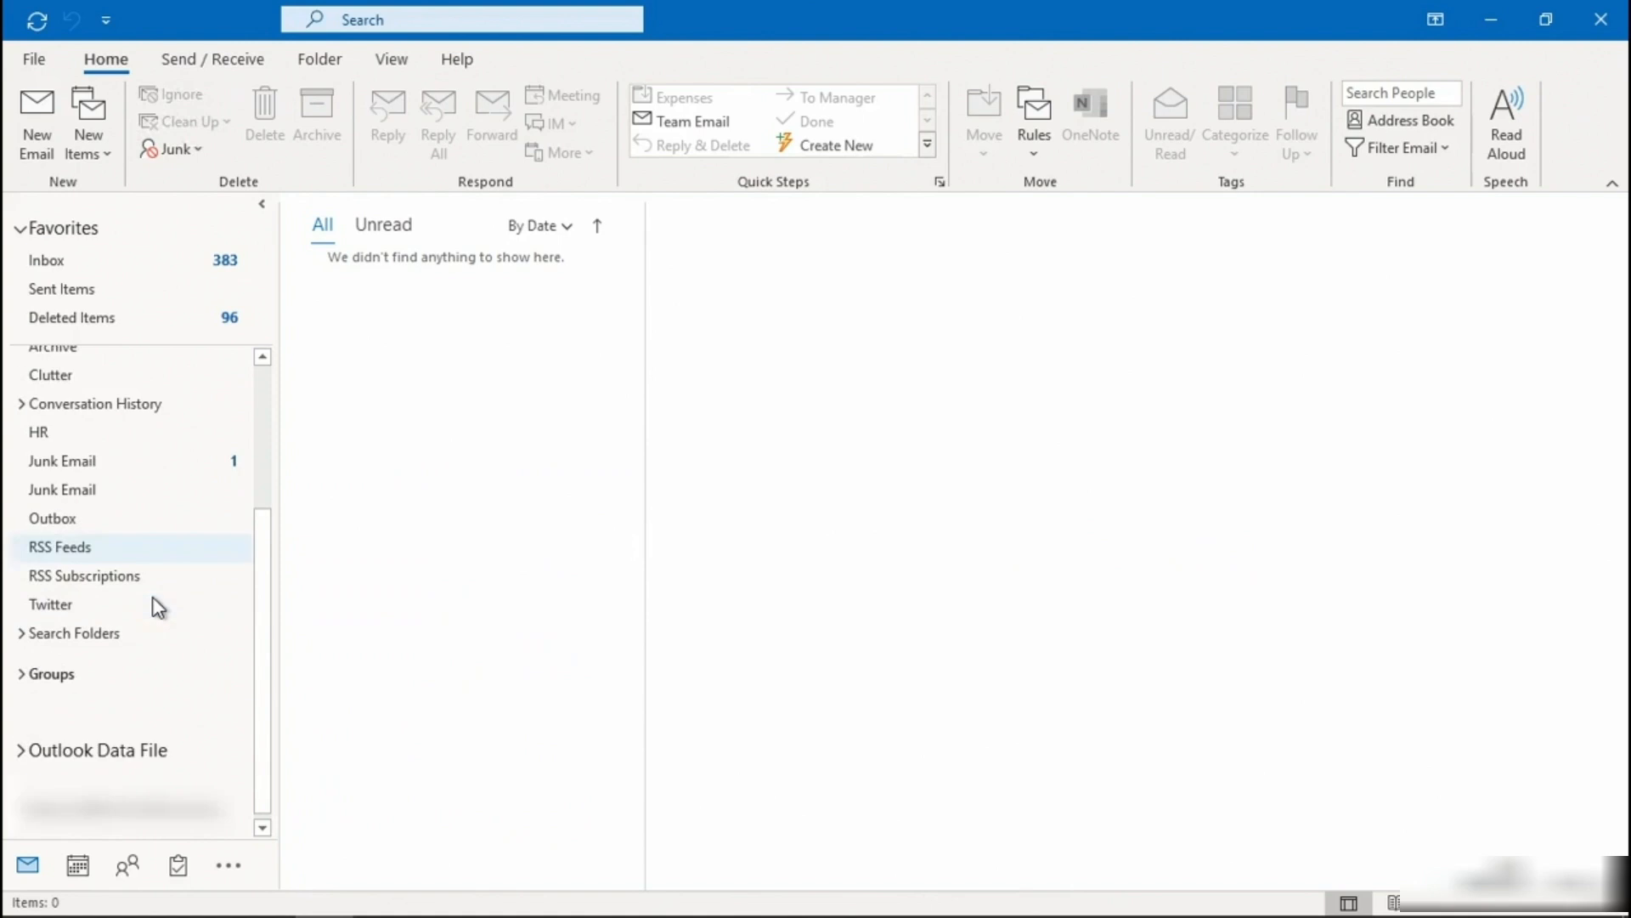
left_click(20, 744)
scroll(22, 753, "down", 1)
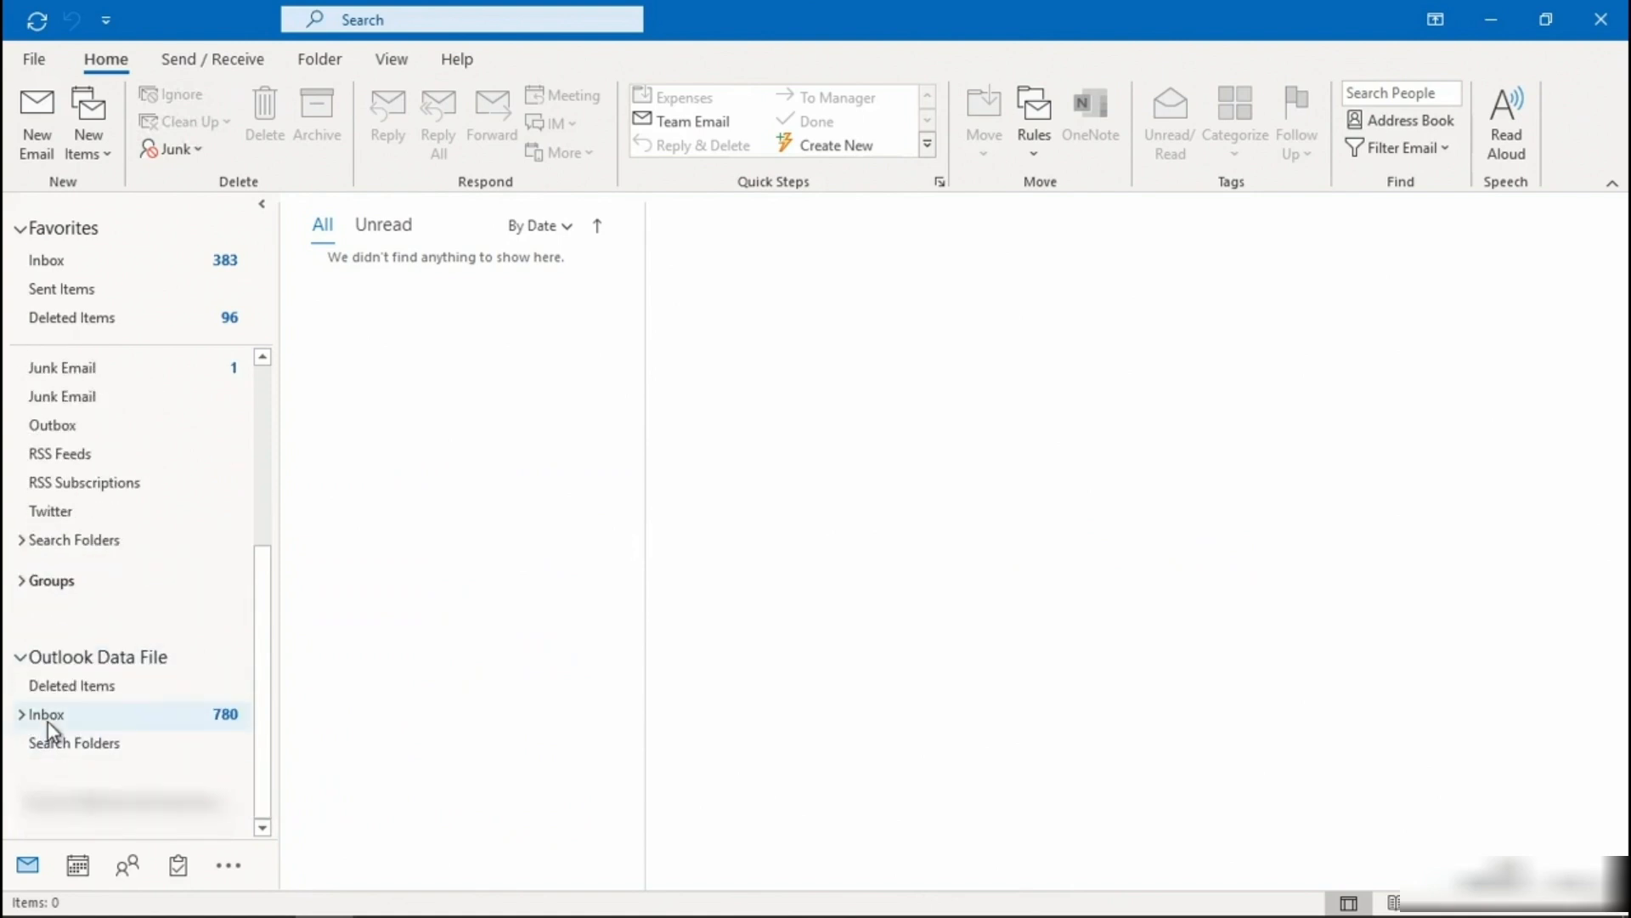
left_click(45, 718)
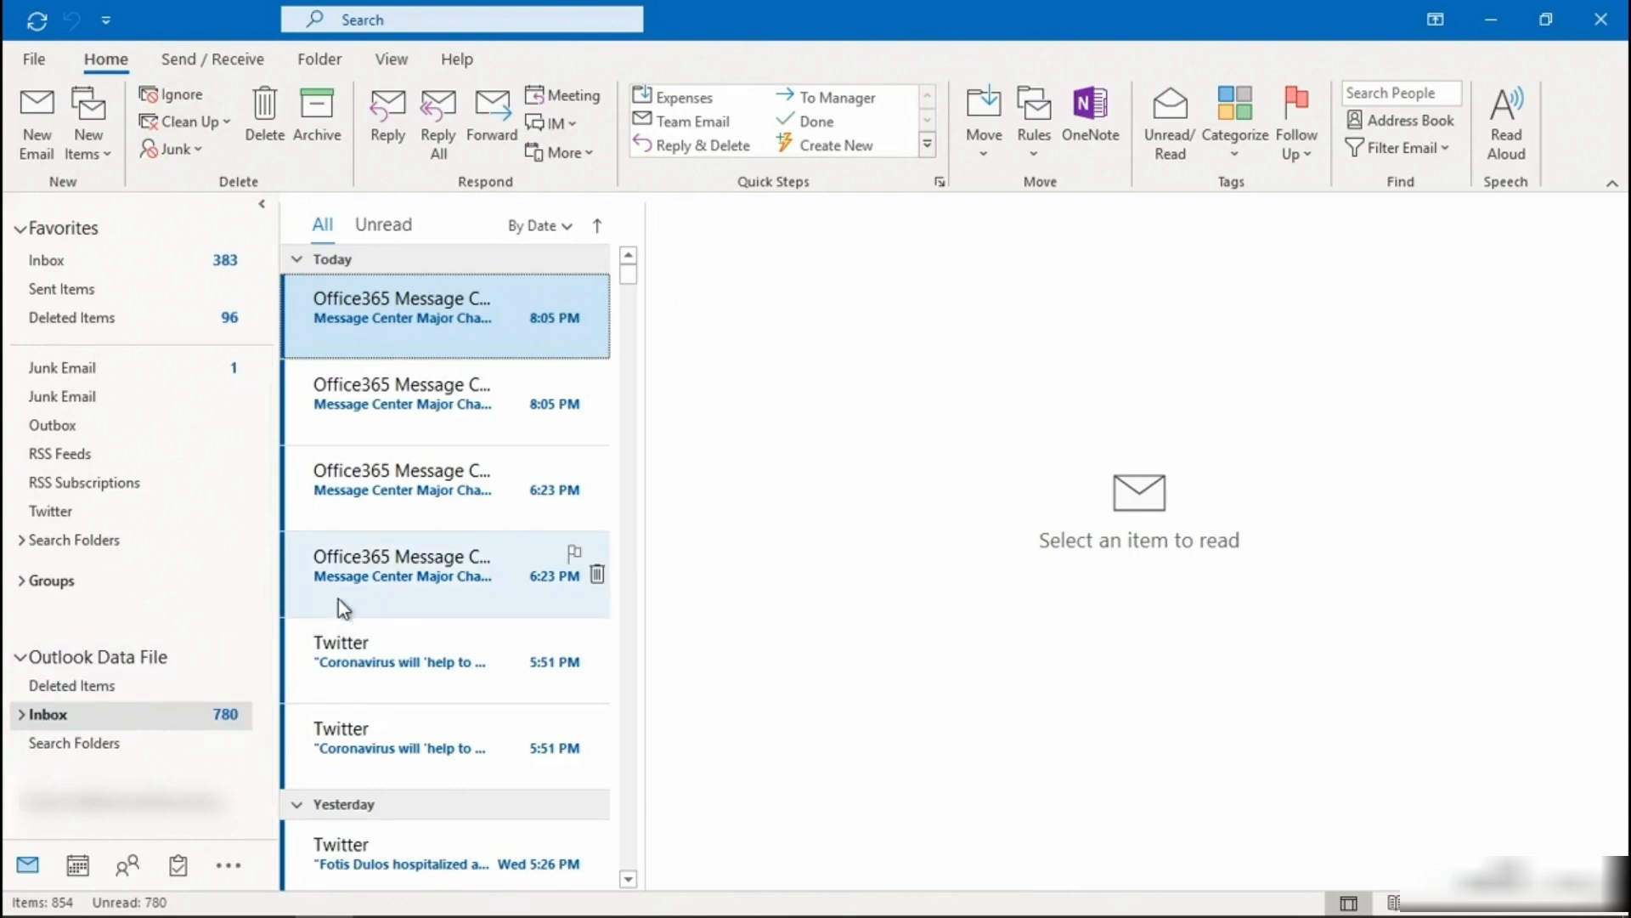
scroll(384, 559, "down", 1)
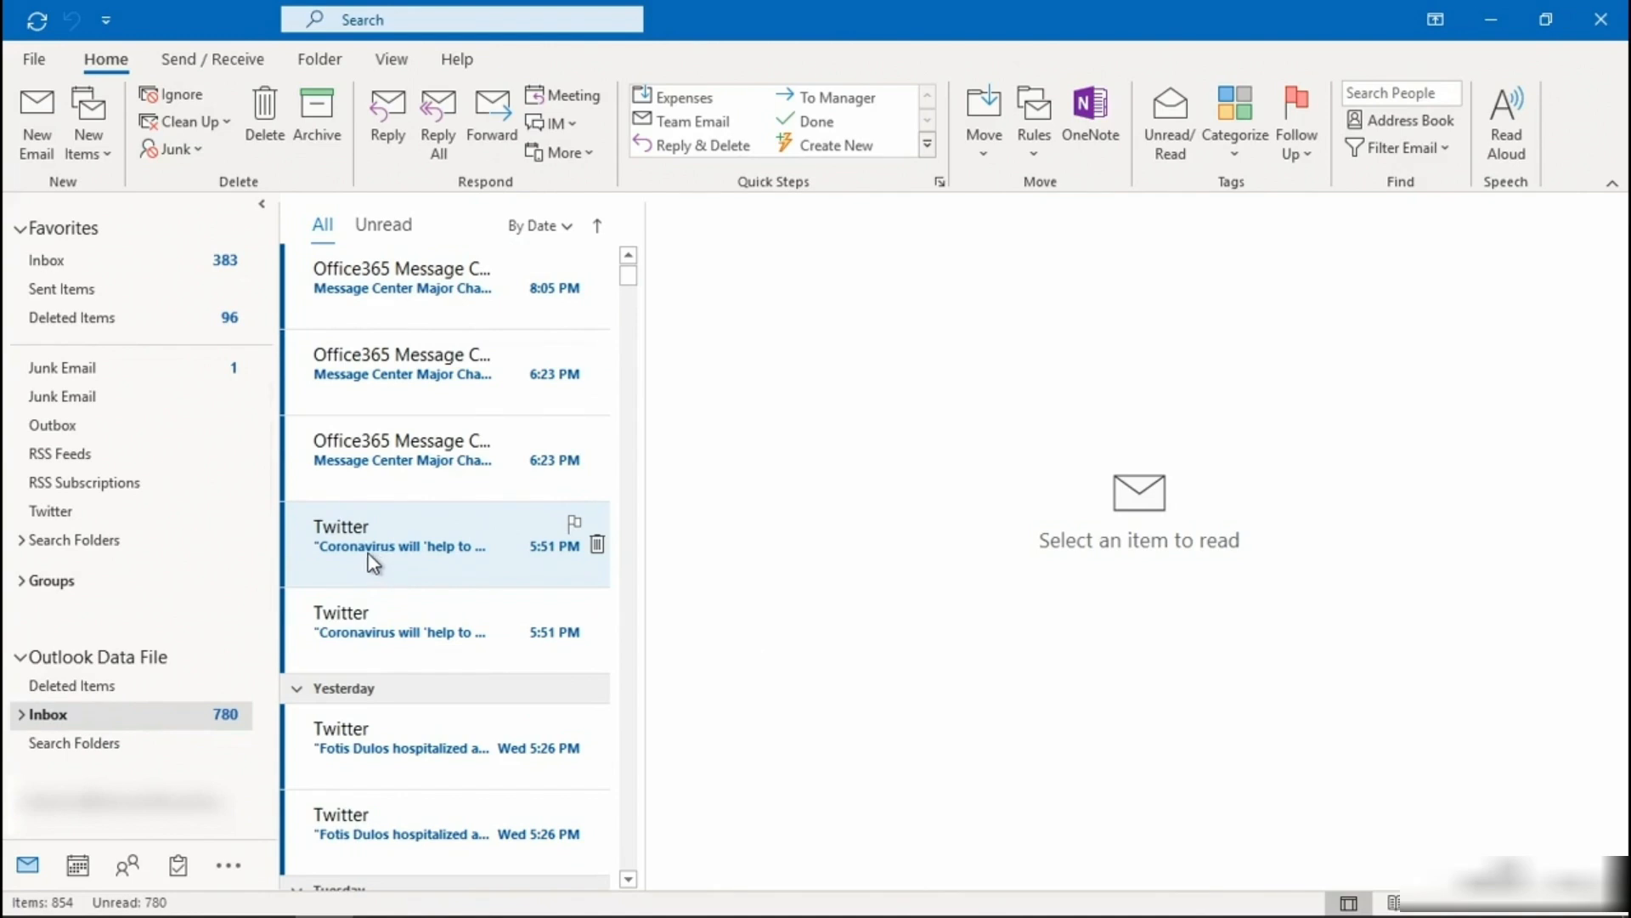
Step: Close the opened backup, Outlook Data File, so it is removed from the folder list
right_click(146, 664)
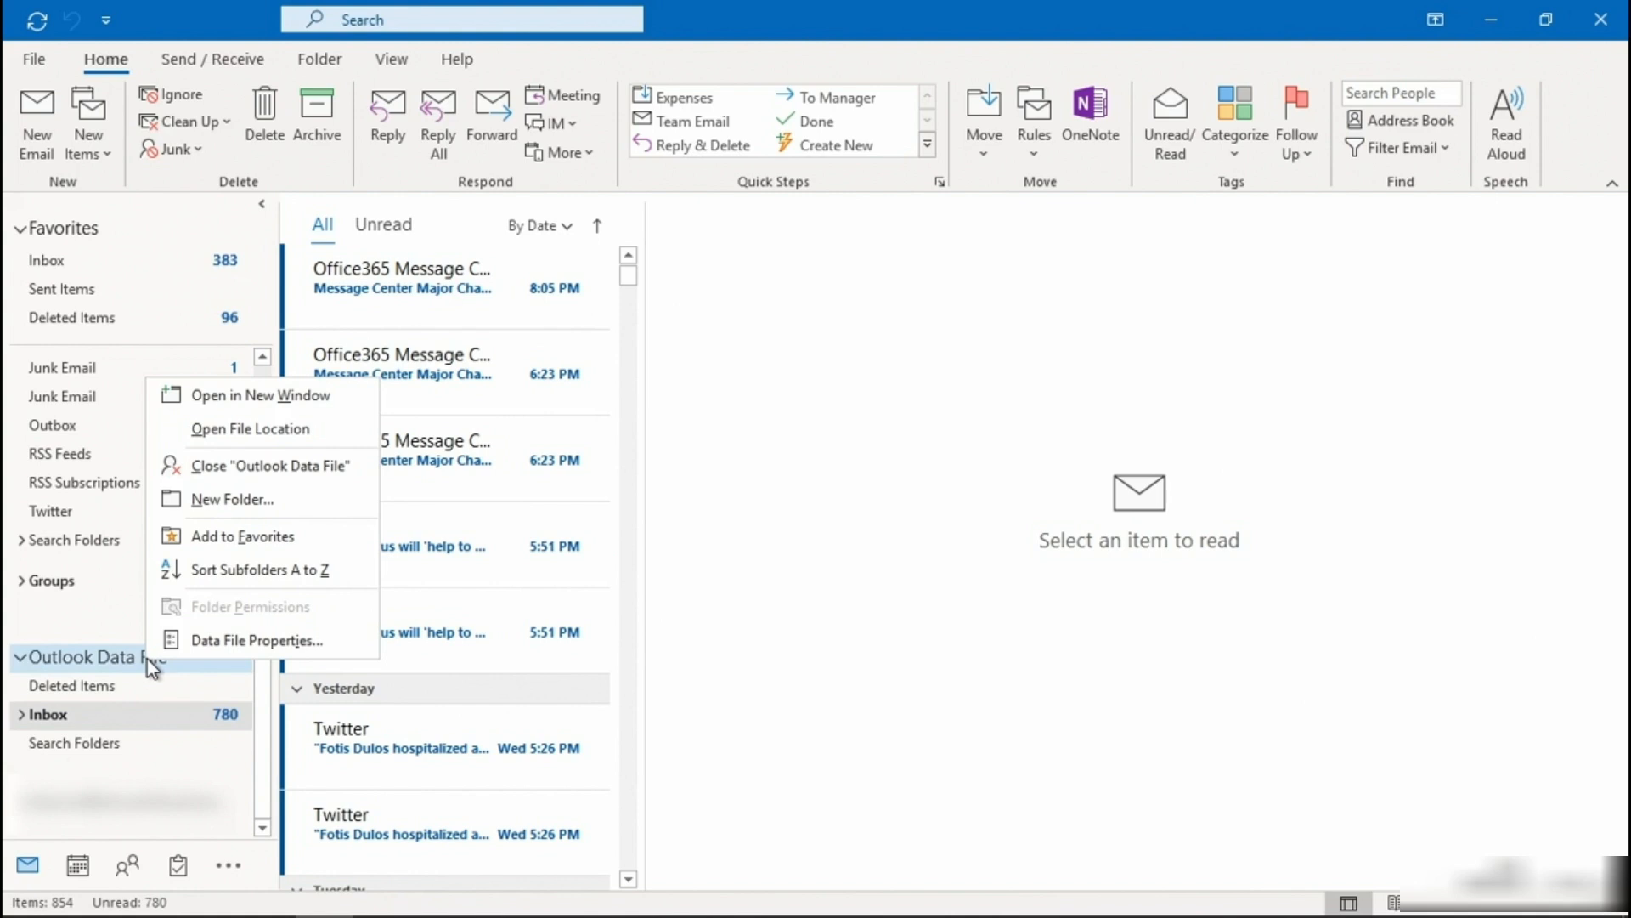
left_click(226, 476)
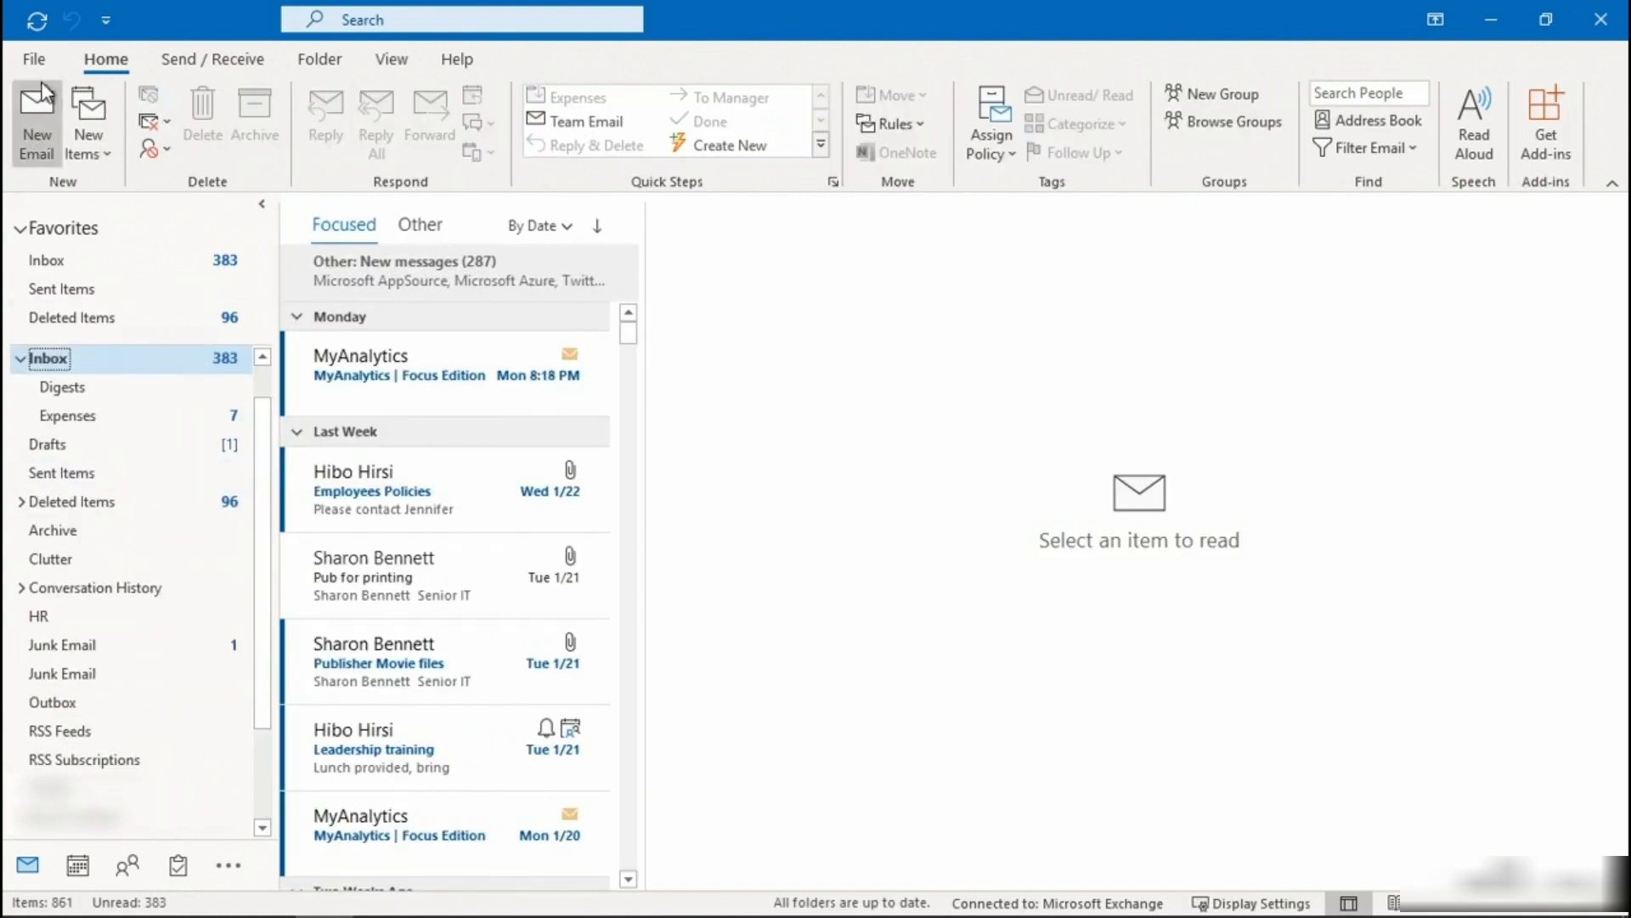
Step: Start an import from another program or file, choosing Outlook Data File (.pst) as the file type
left_click(34, 59)
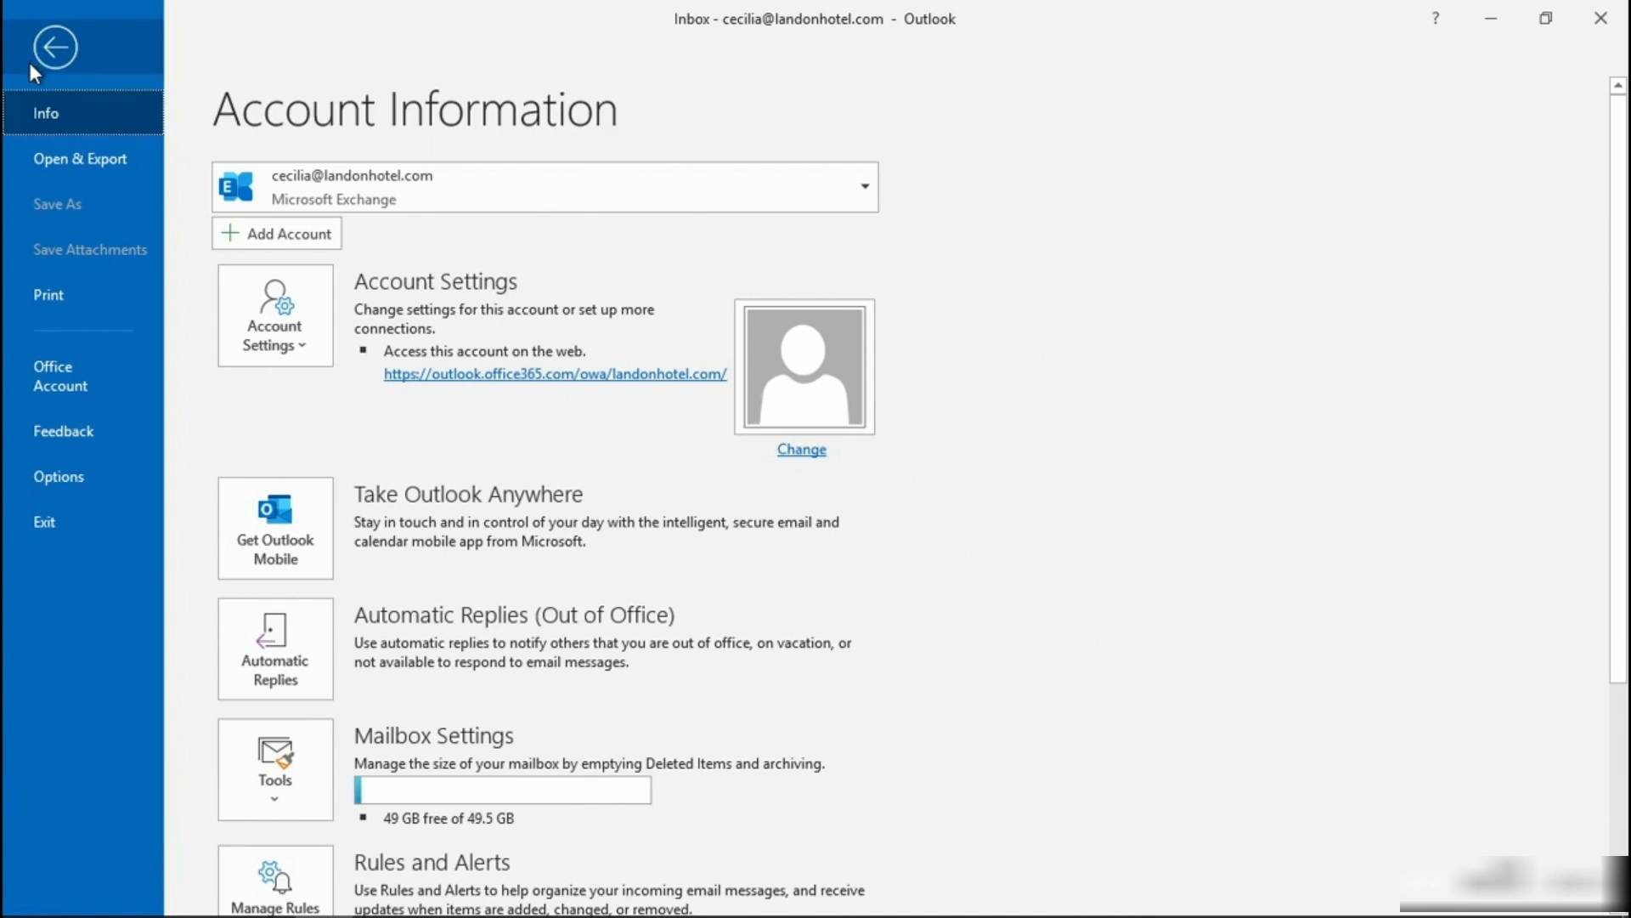
left_click(55, 160)
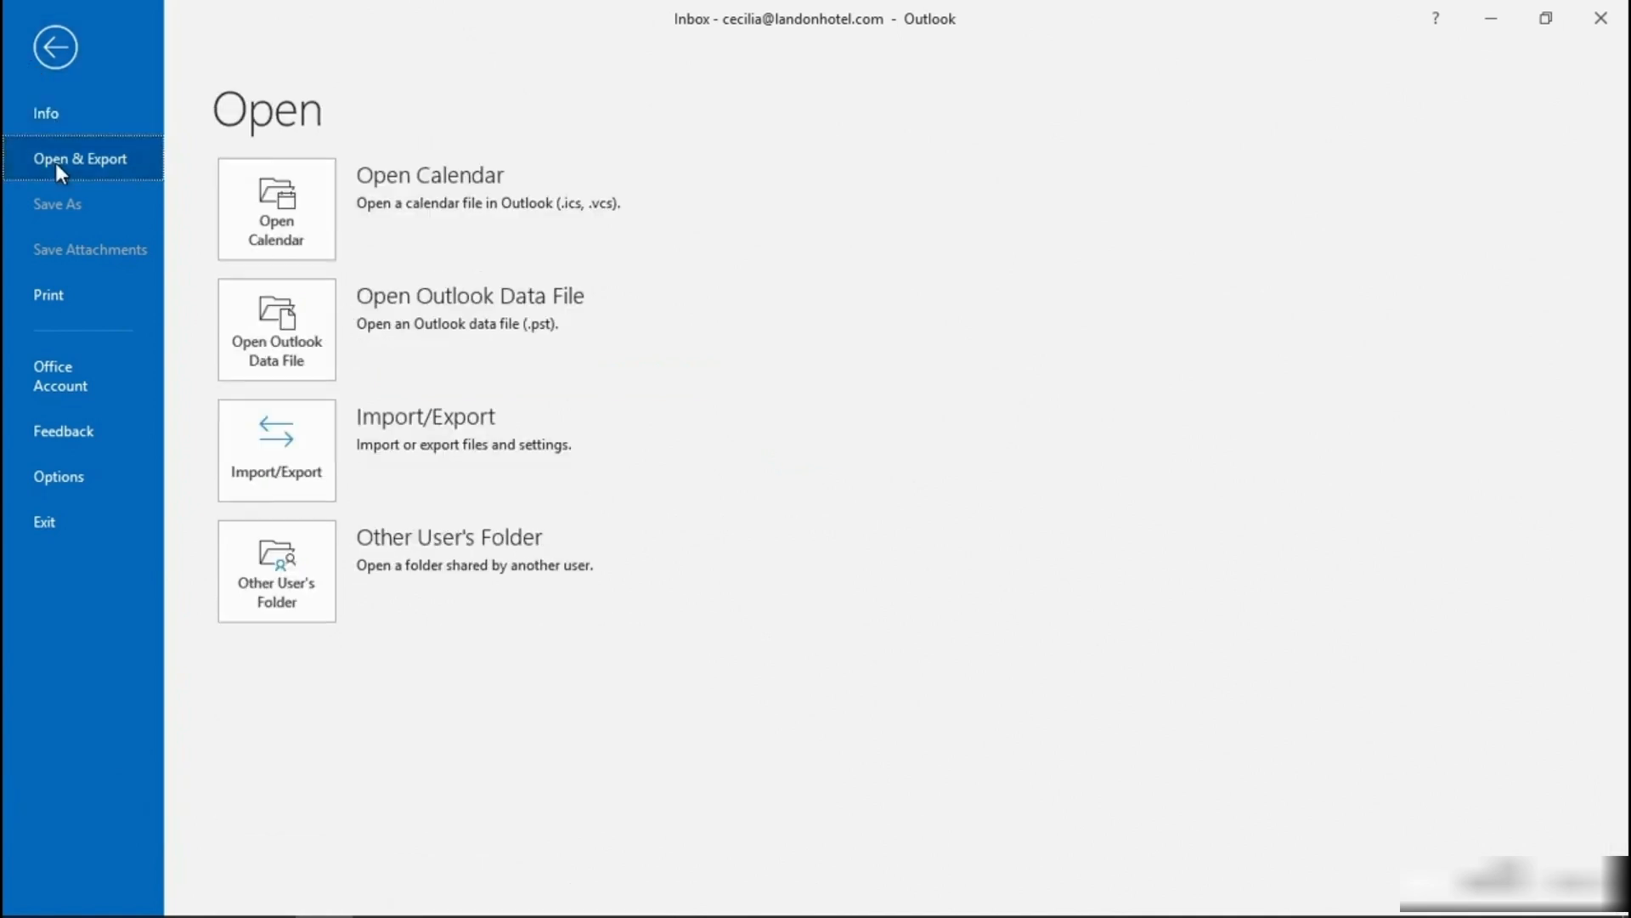
left_click(308, 435)
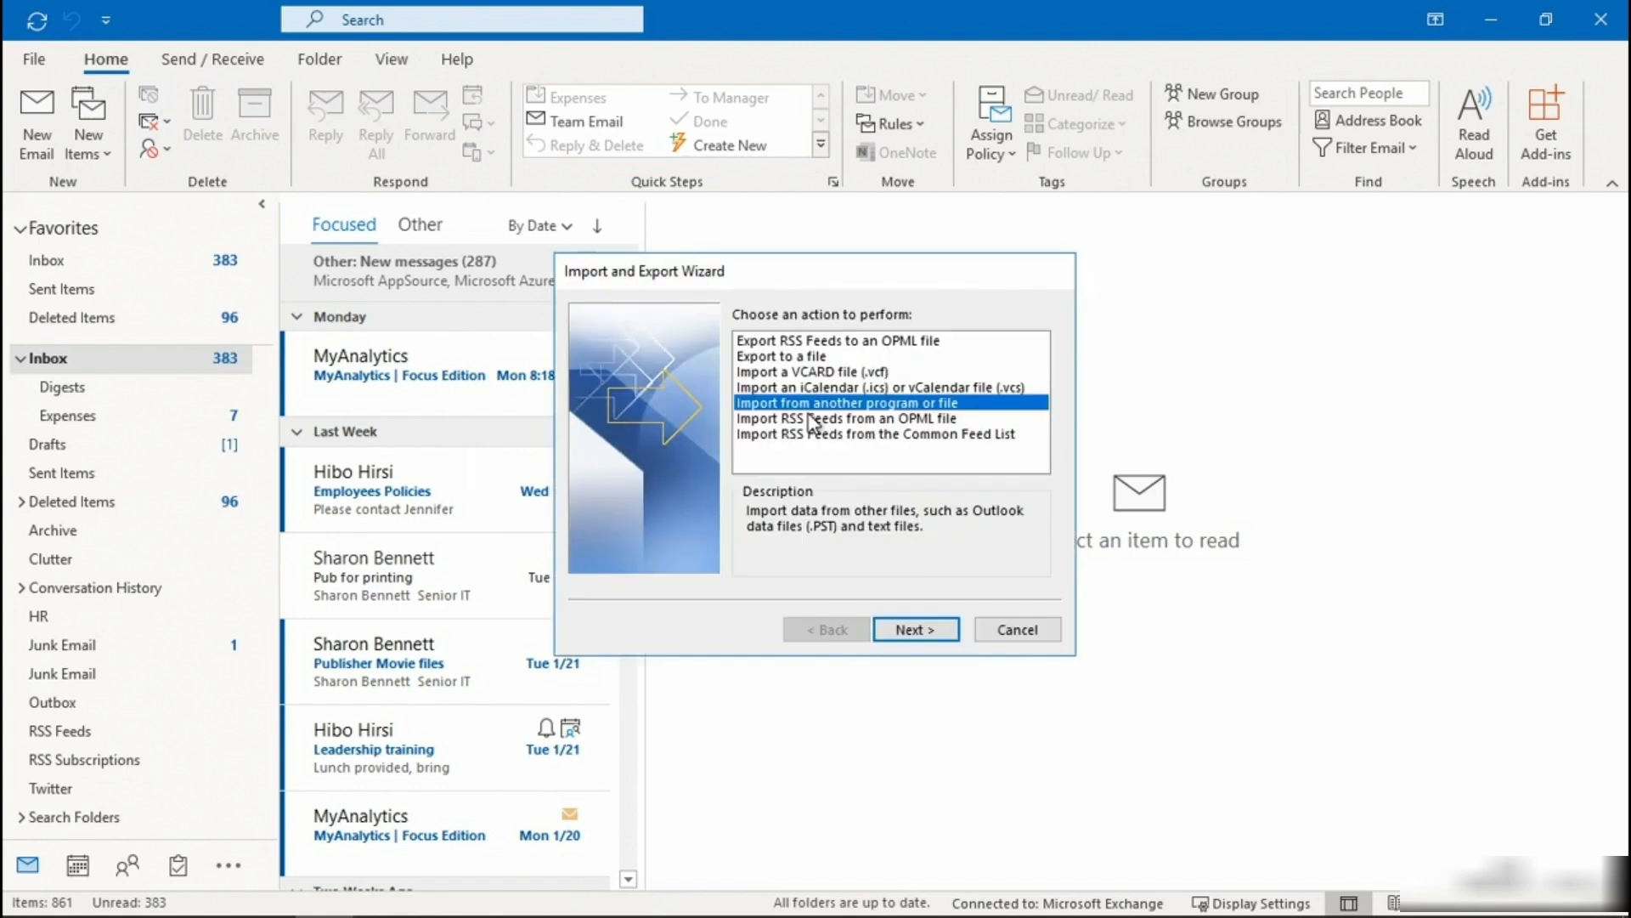
left_click(901, 636)
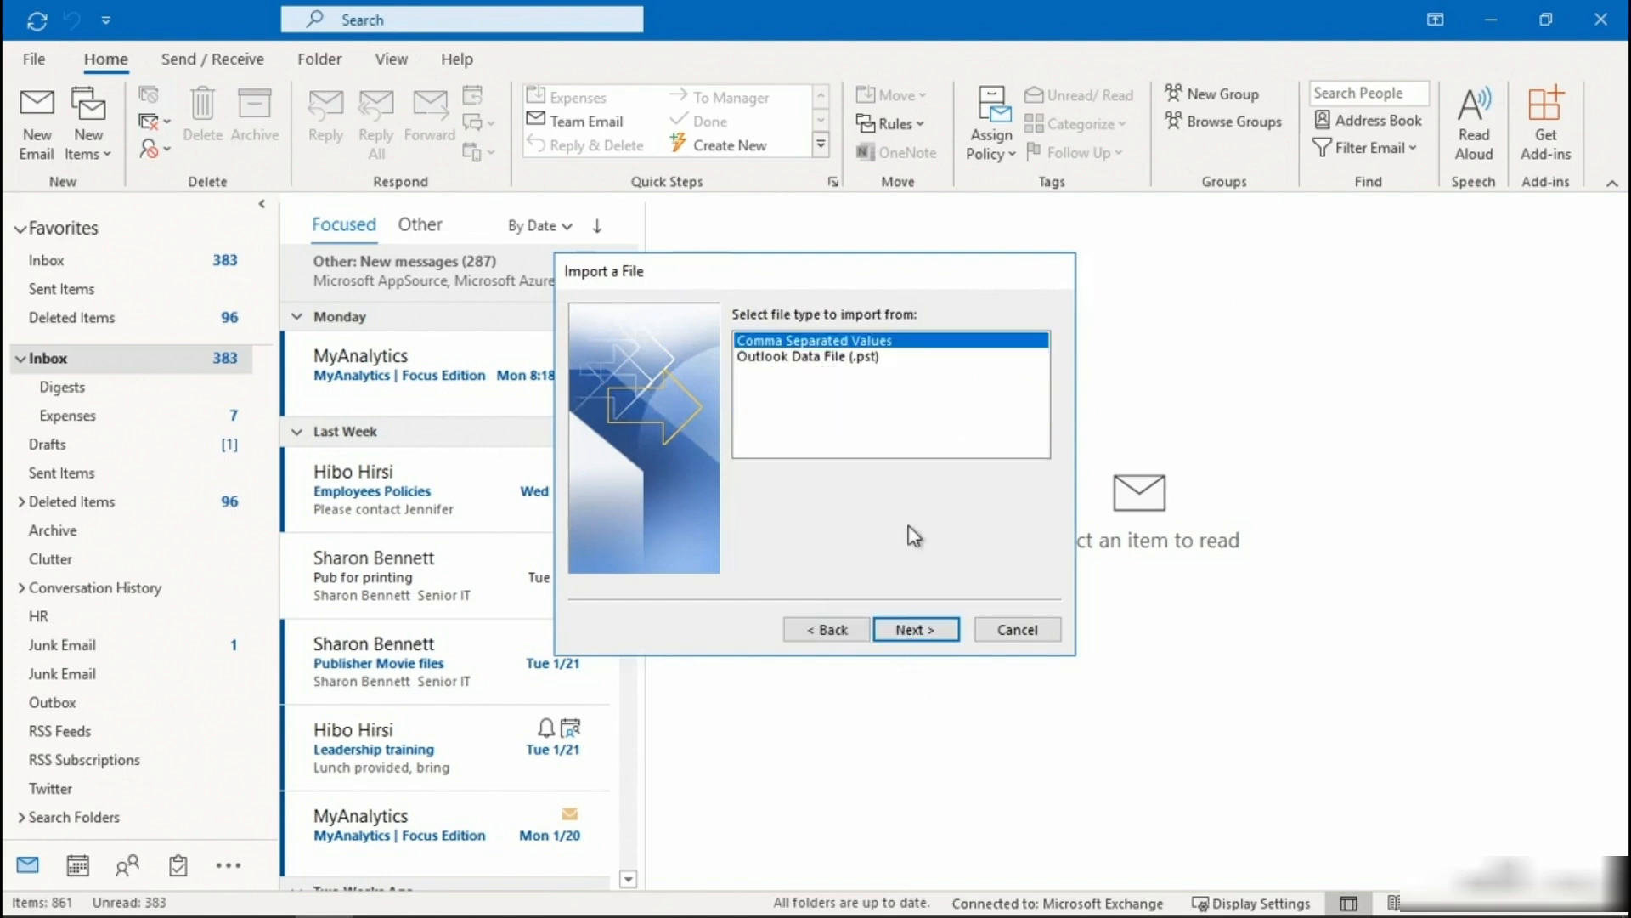
left_click(860, 360)
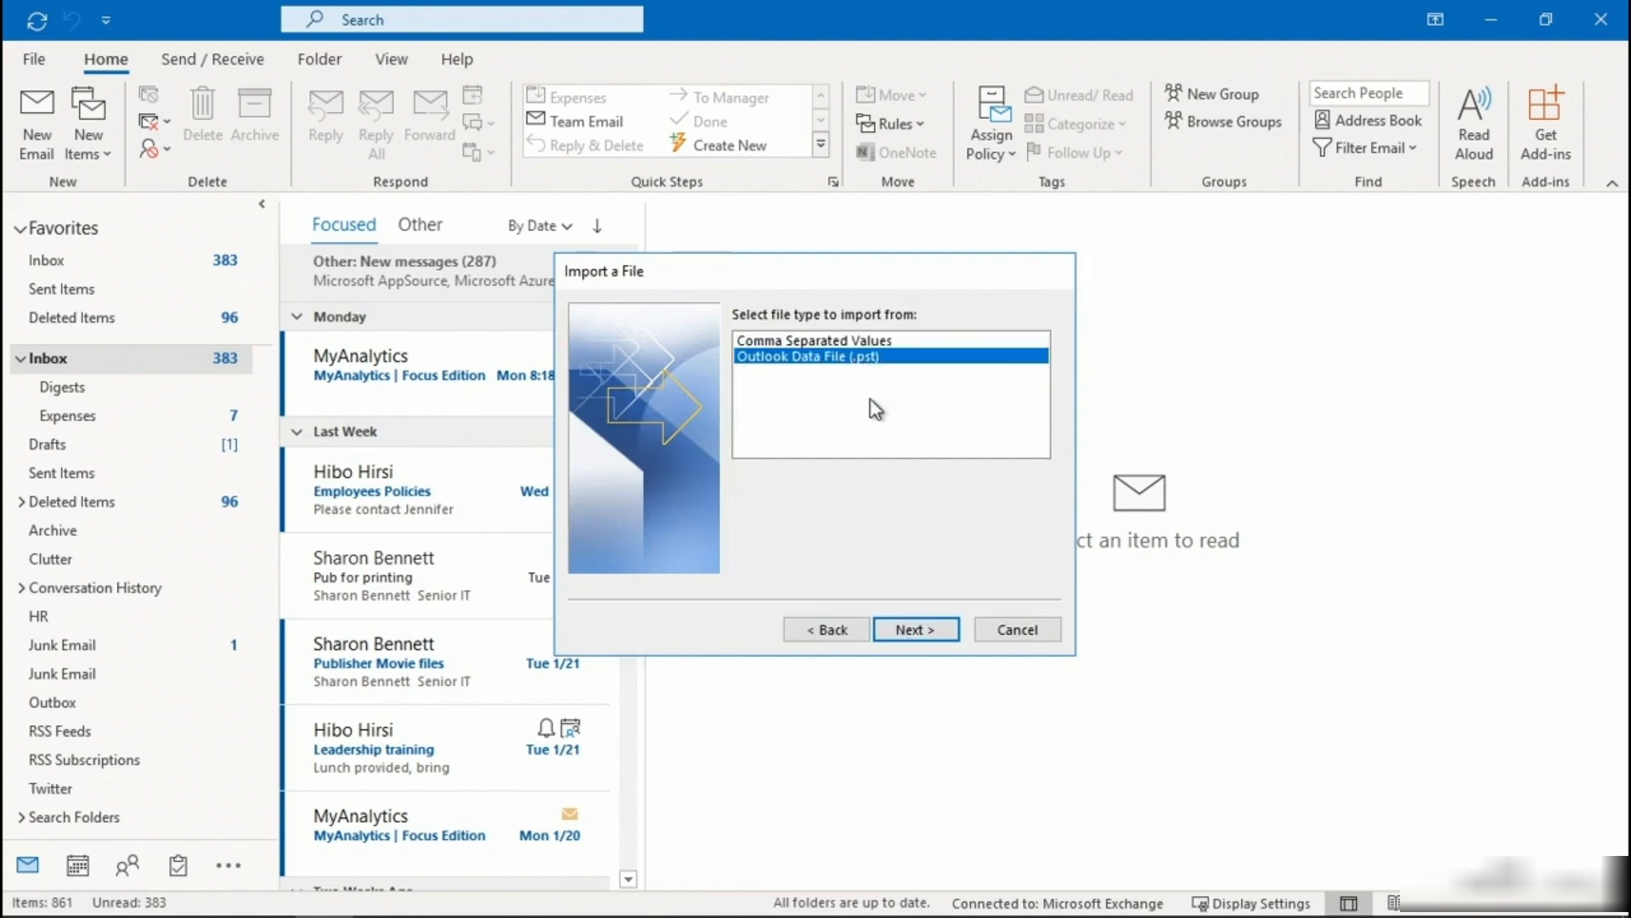
left_click(910, 633)
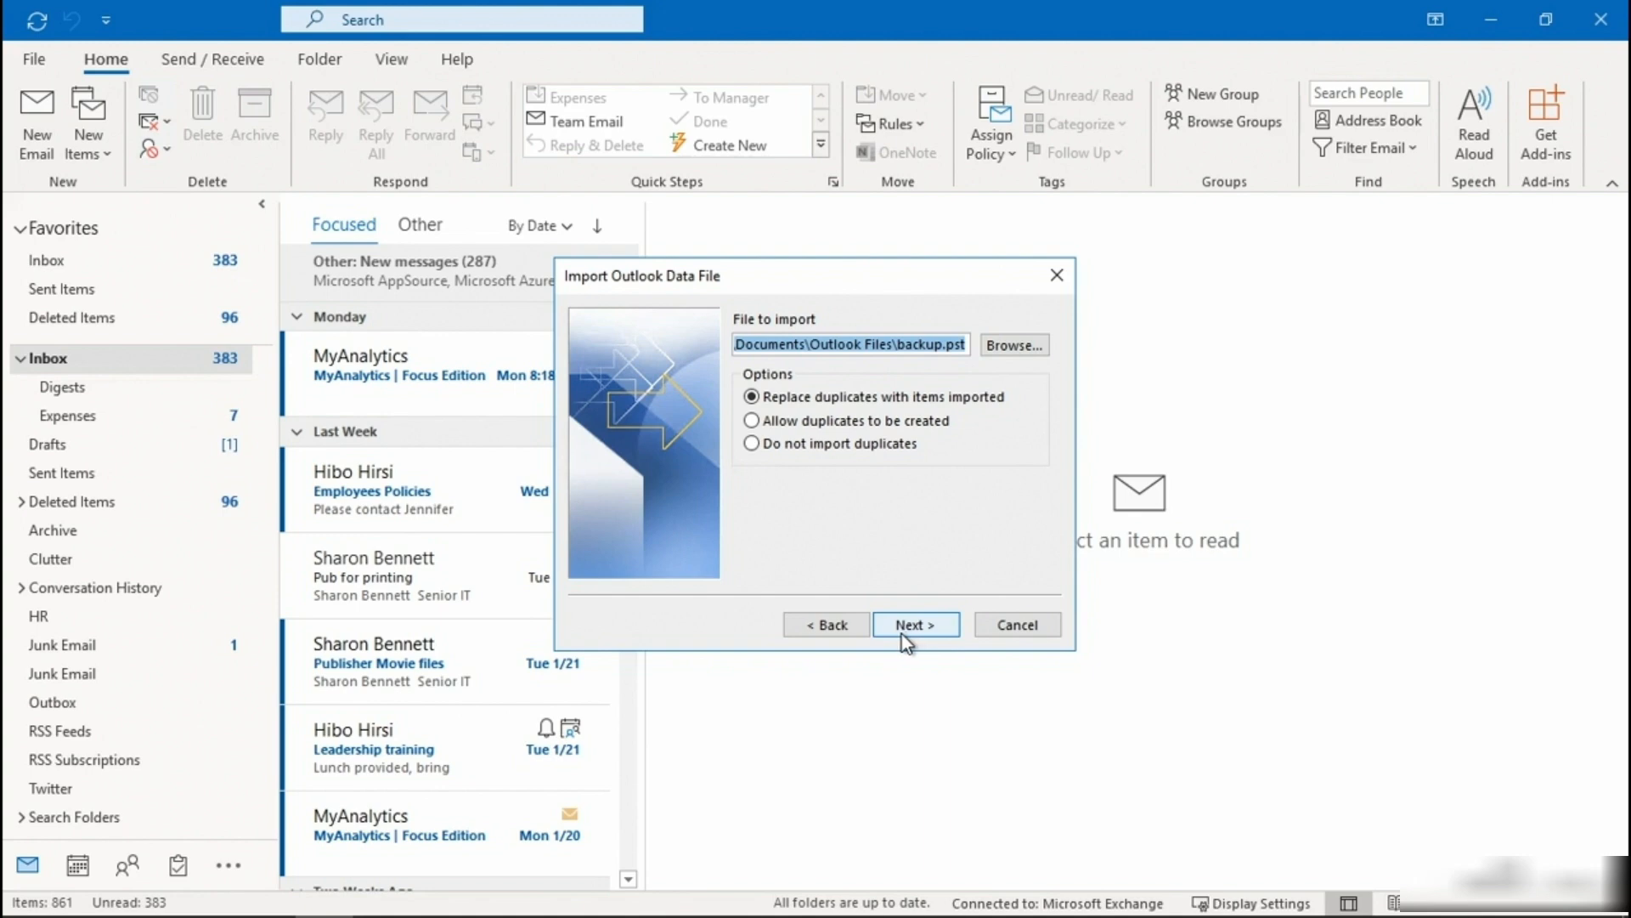
Step: Import backup.pst with duplicates allowed, bringing all of Outlook Data File and its subfolders into the same folder in the user's mailbox
left_click(776, 423)
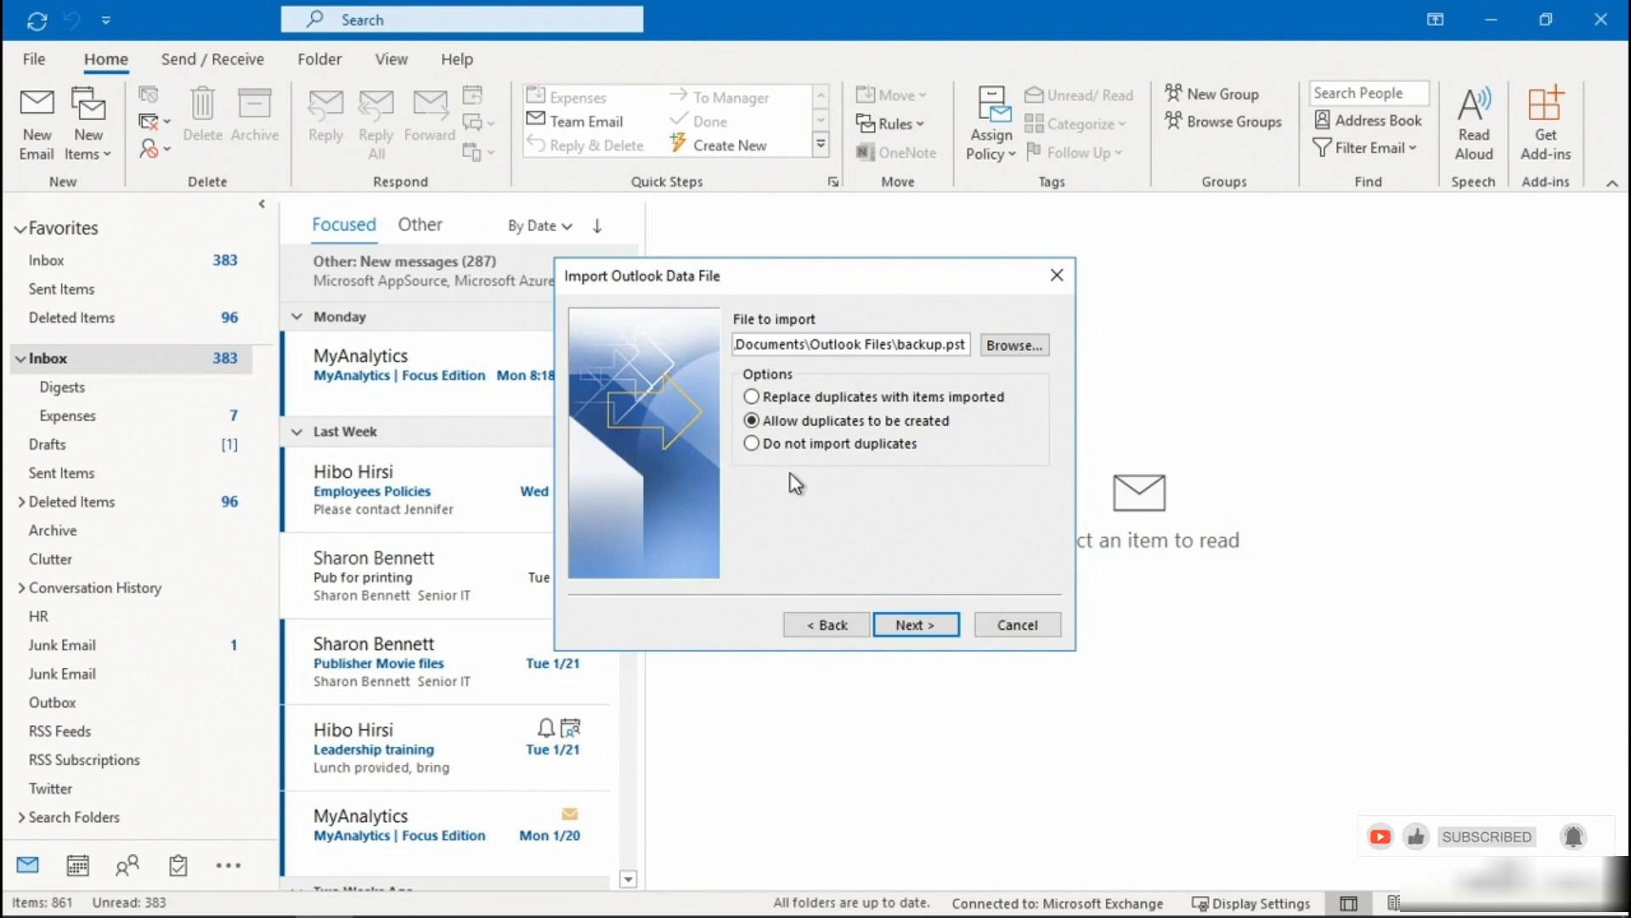
left_click(916, 626)
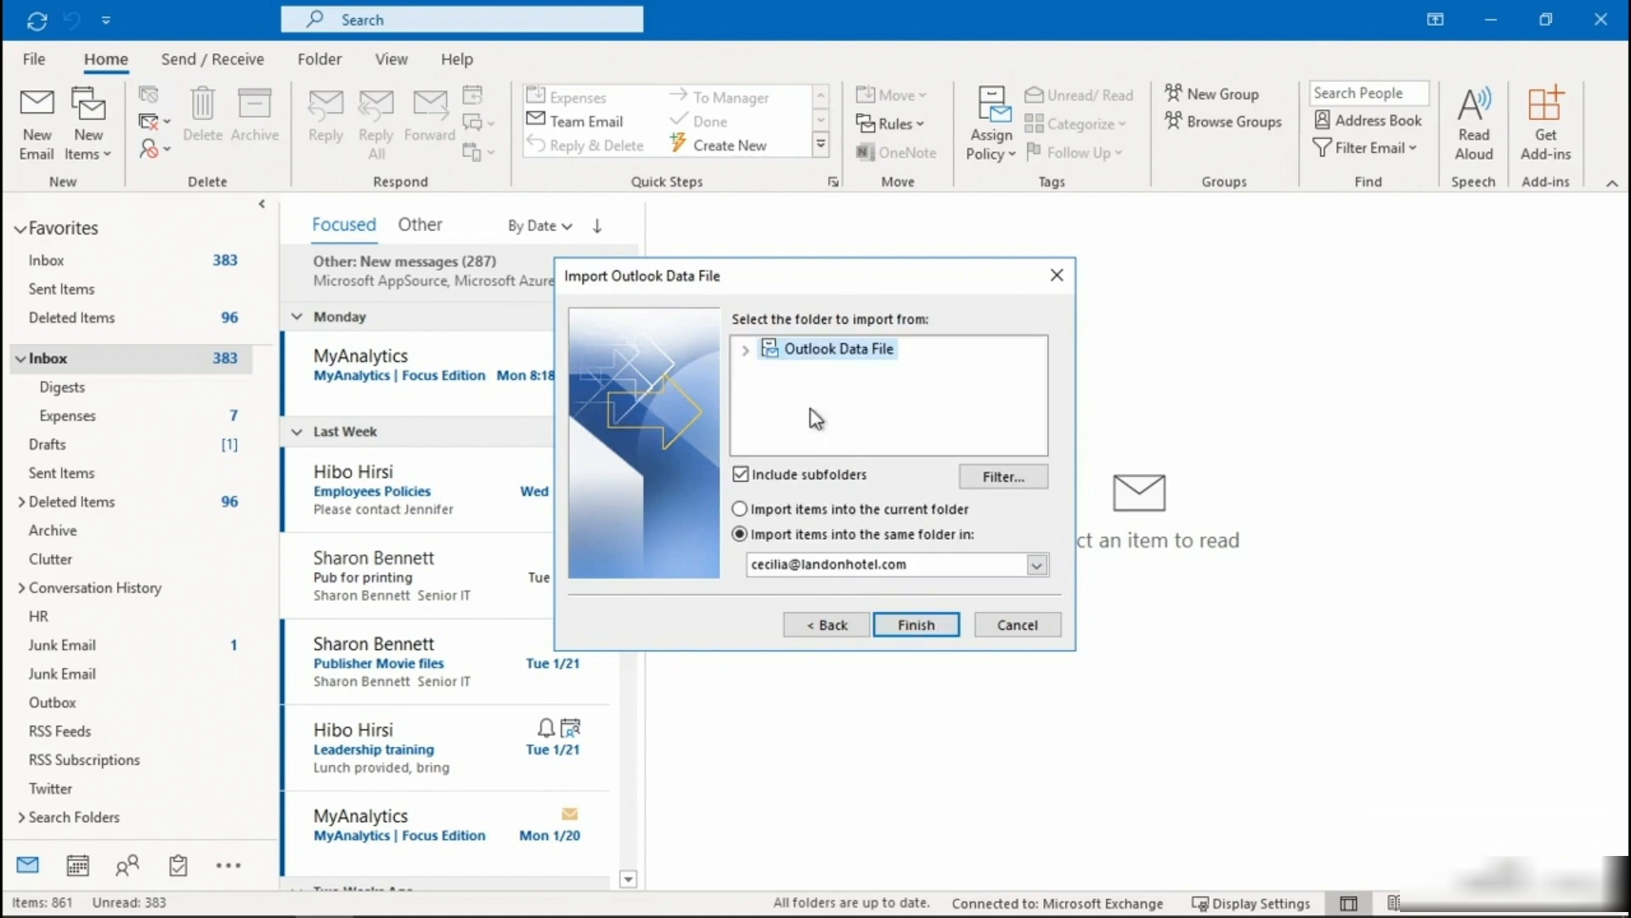
left_click(745, 349)
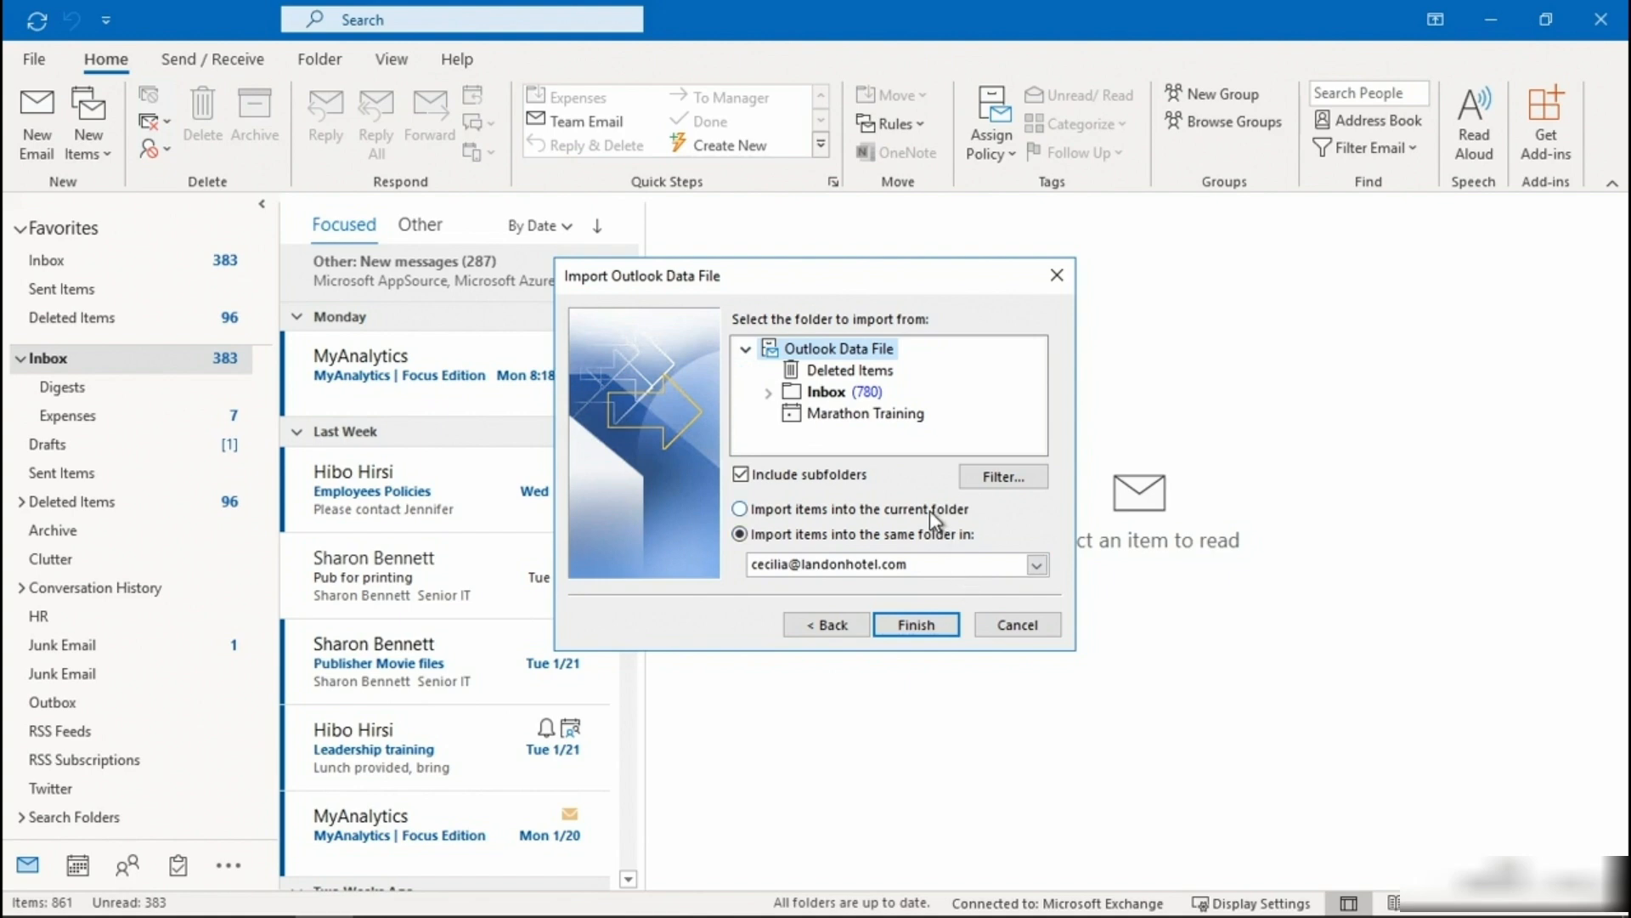
left_click(957, 566)
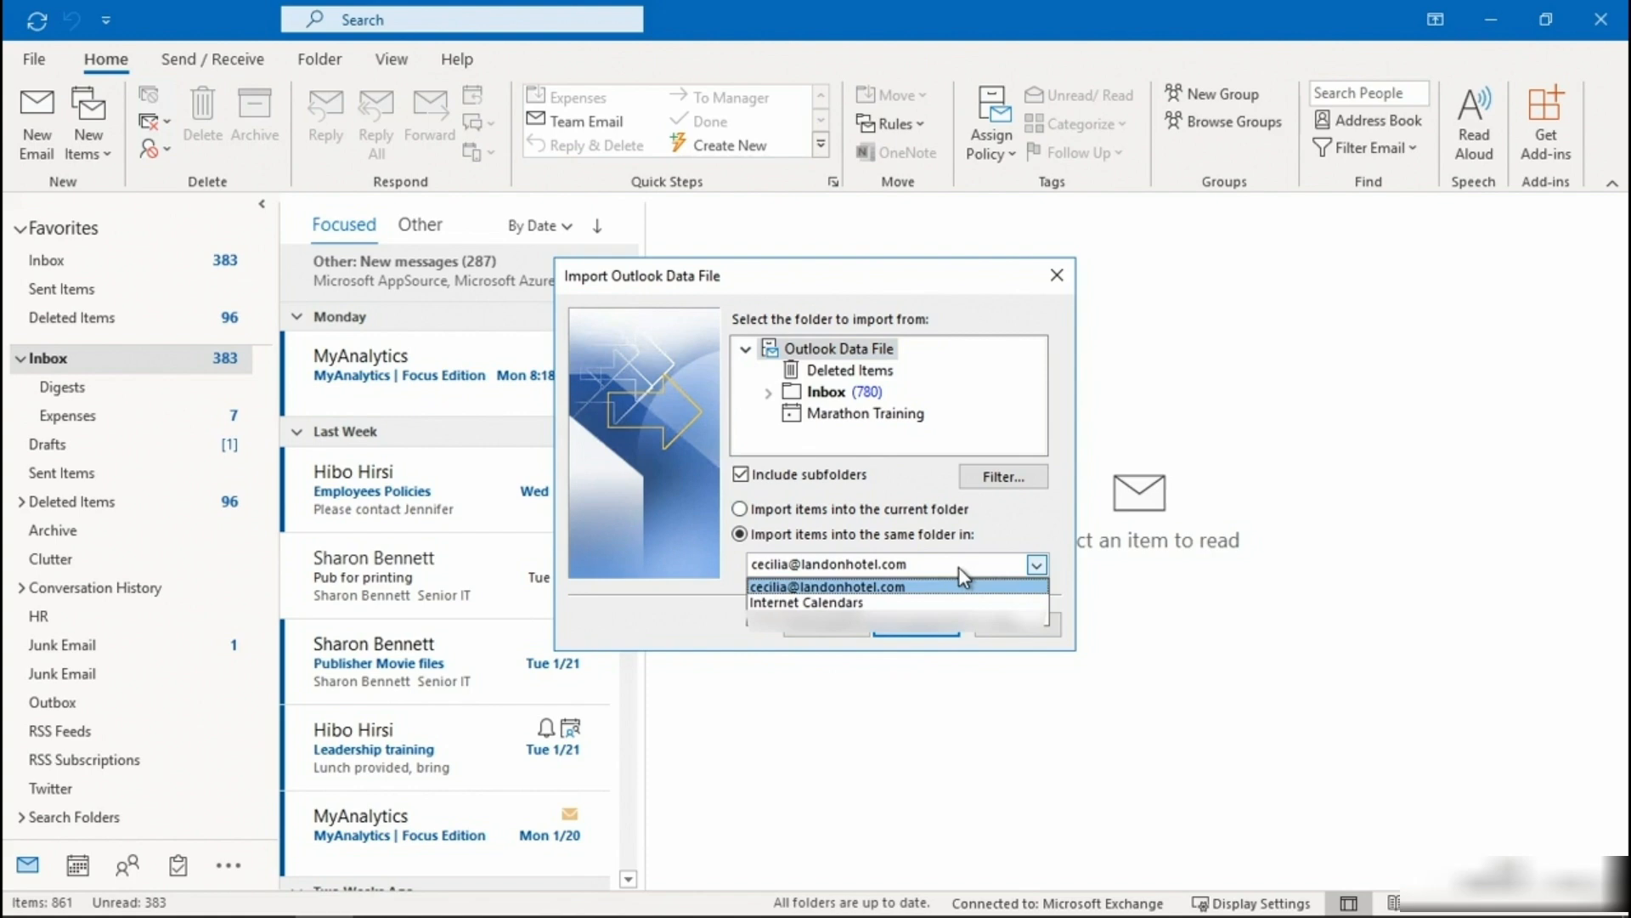
left_click(959, 568)
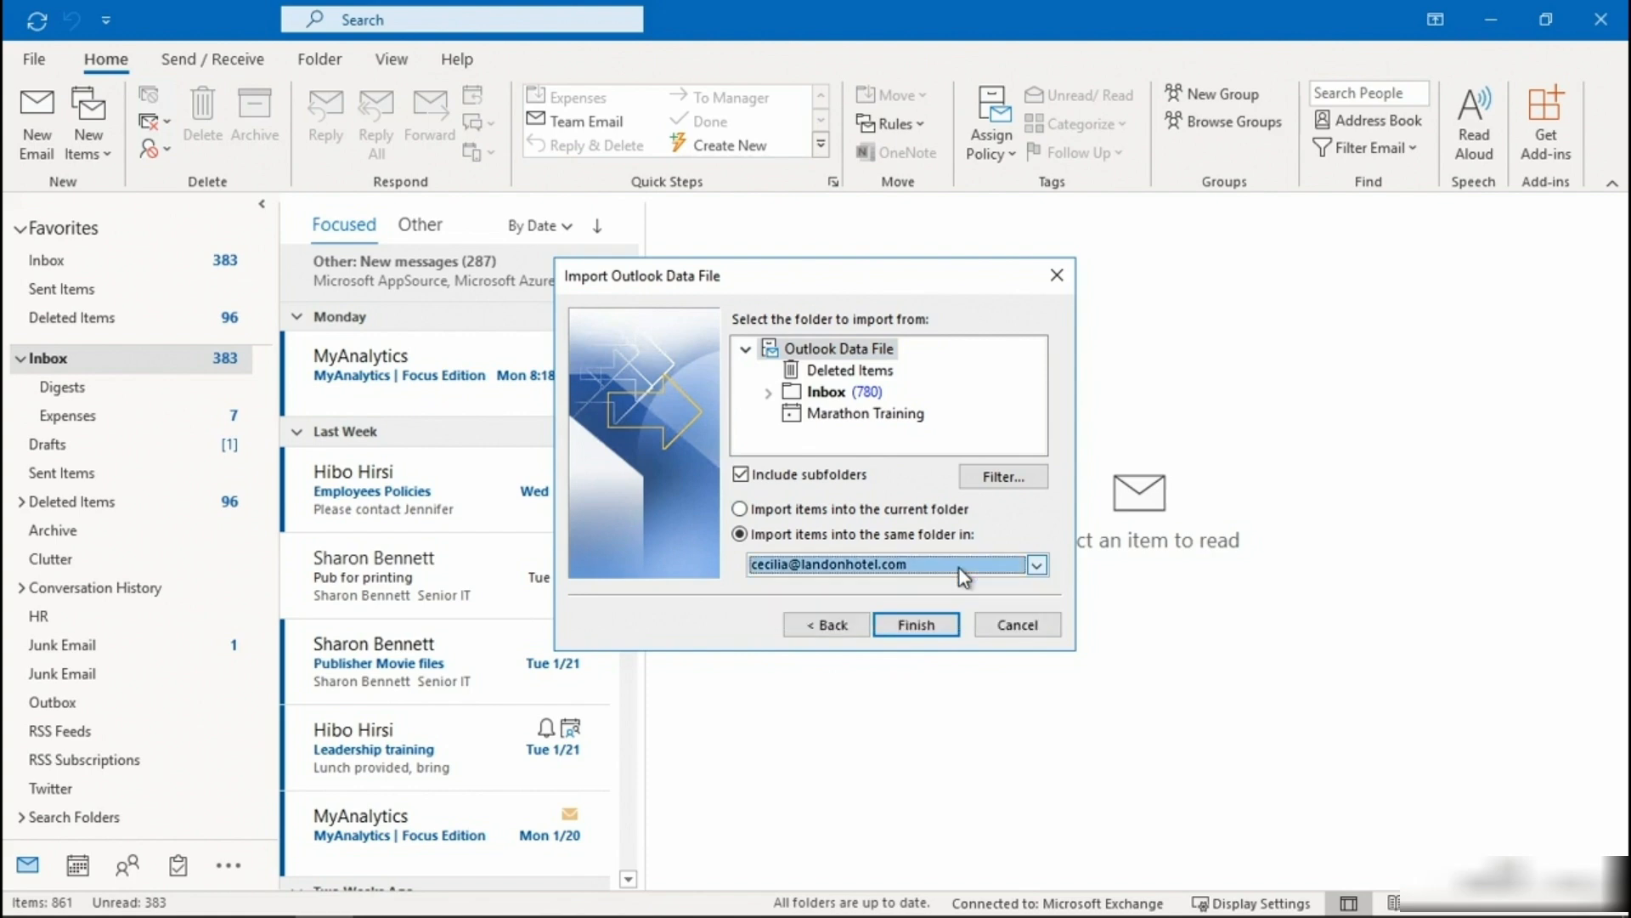
left_click(918, 624)
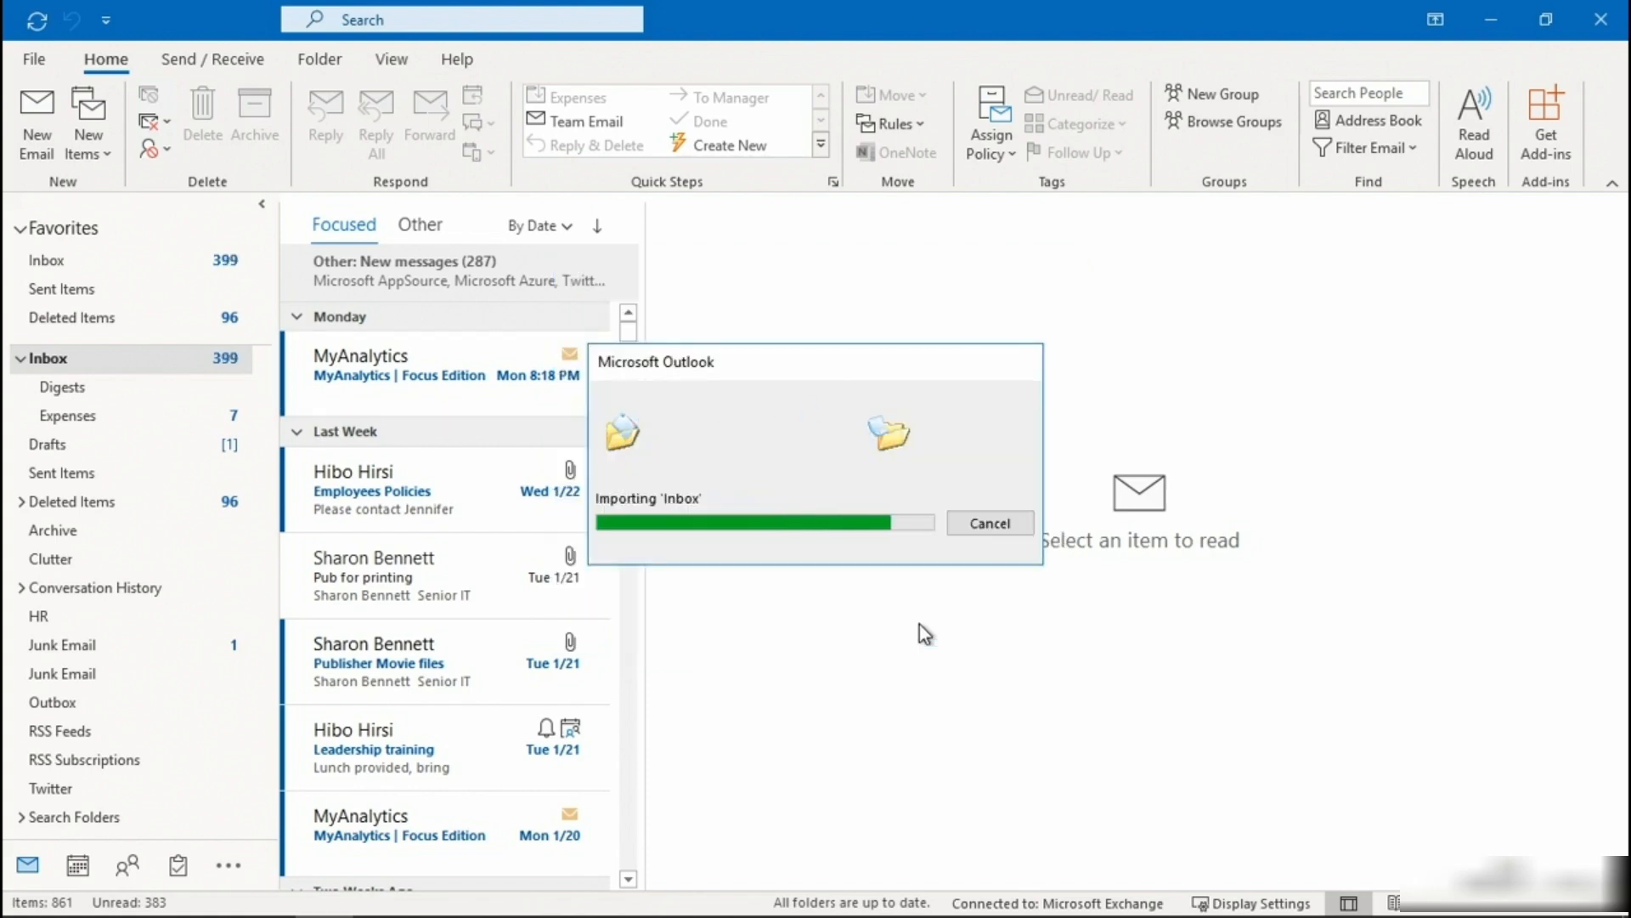